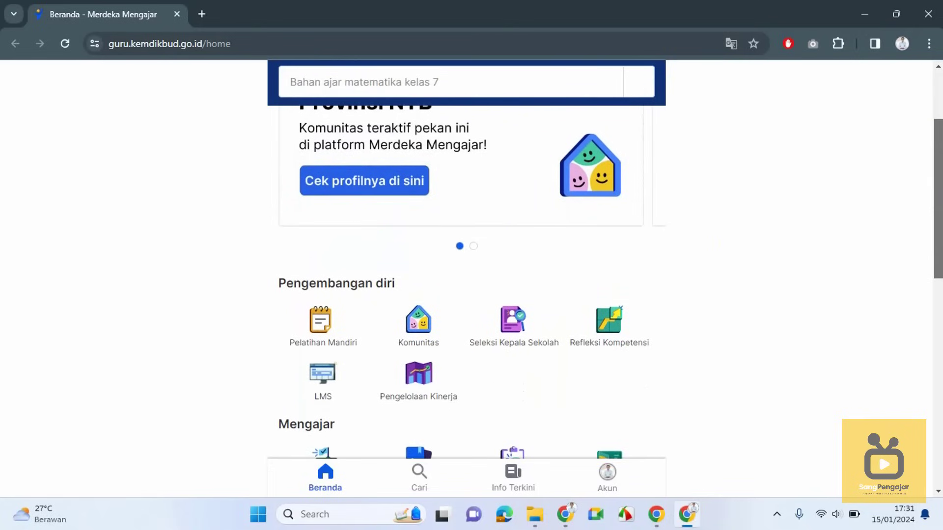
# Look over the Pengembangan diri, Mengajar and Inspirasi sections on the Merdeka Mengajar home page
pyautogui.scroll(-1, 466, 270)
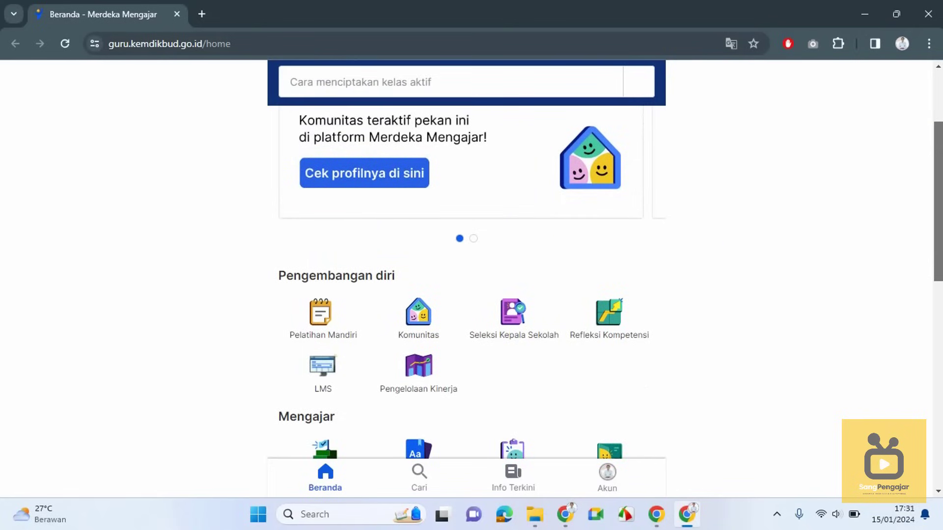
pyautogui.scroll(-1, 466, 270)
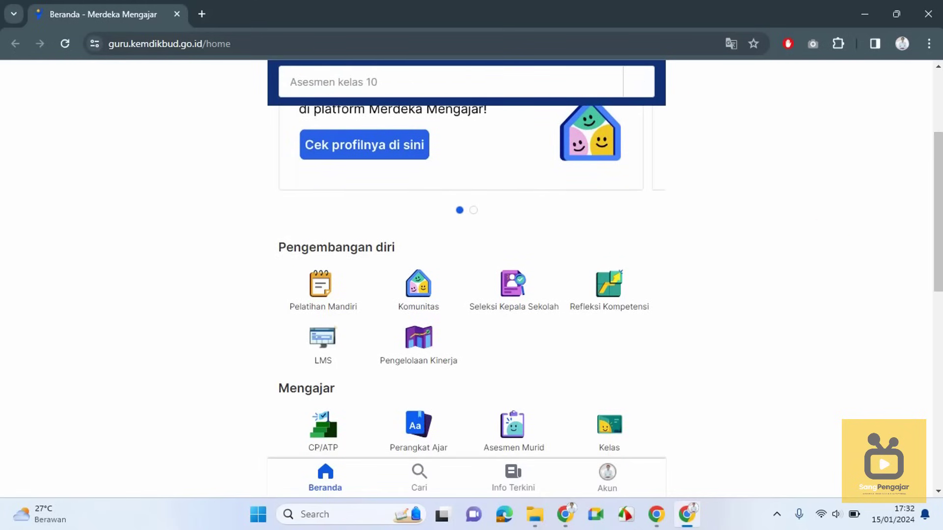
pyautogui.moveTo(938, 171); pyautogui.dragTo(939, 157)
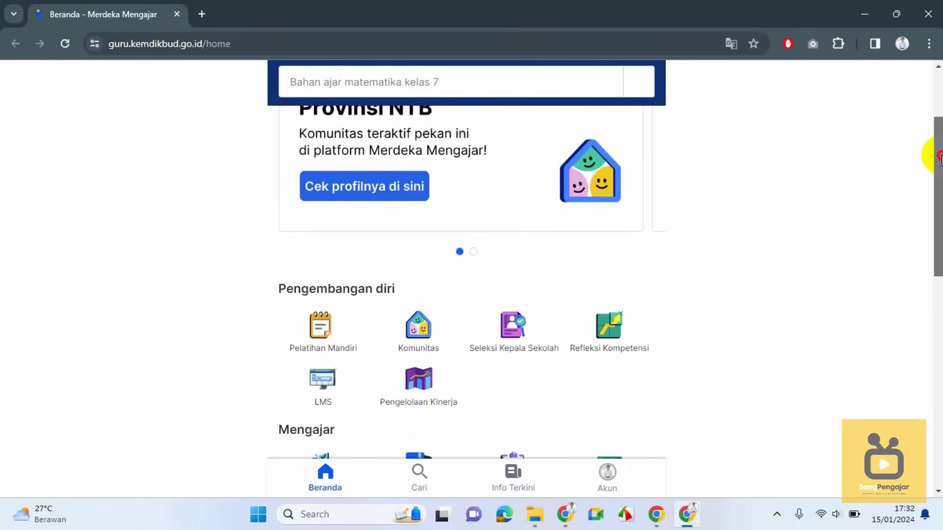
pyautogui.moveTo(938, 157); pyautogui.dragTo(939, 137)
pyautogui.scroll(-3, 466, 261)
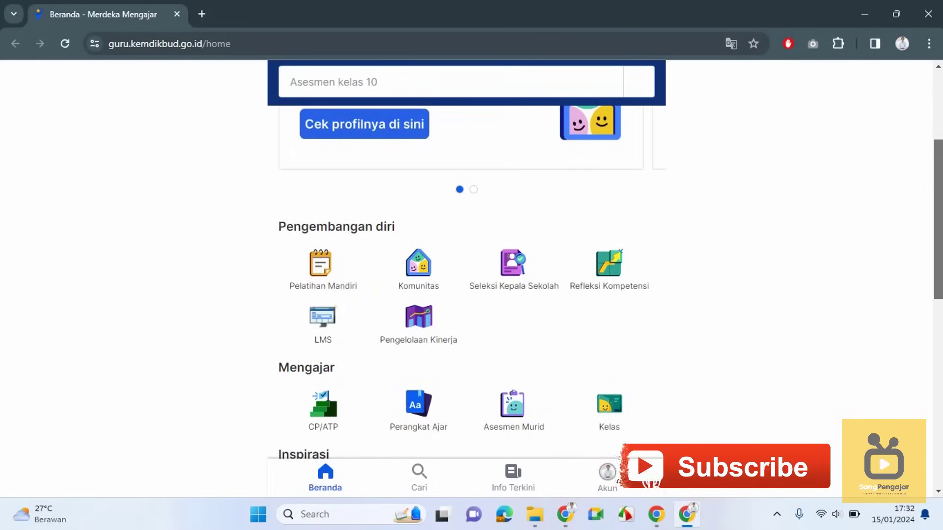
pyautogui.scroll(-3, 936, 221)
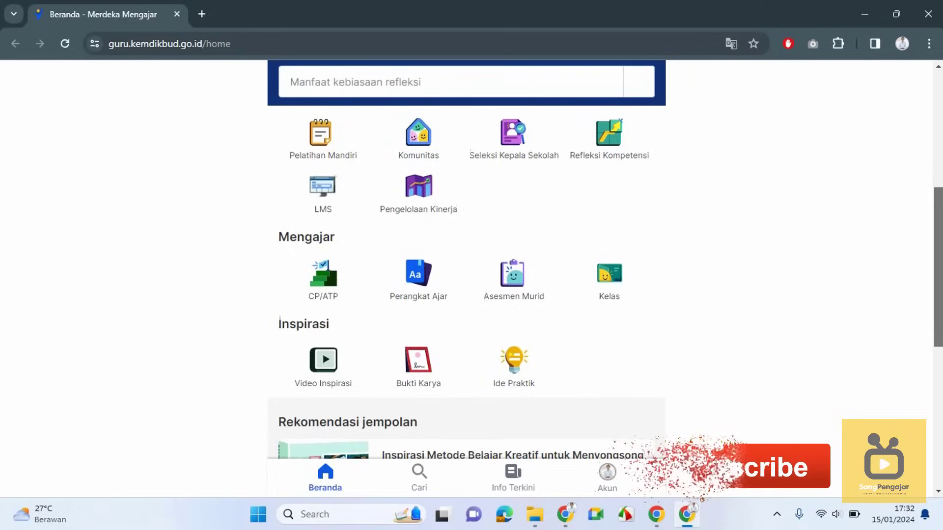
pyautogui.moveTo(938, 221); pyautogui.dragTo(938, 111)
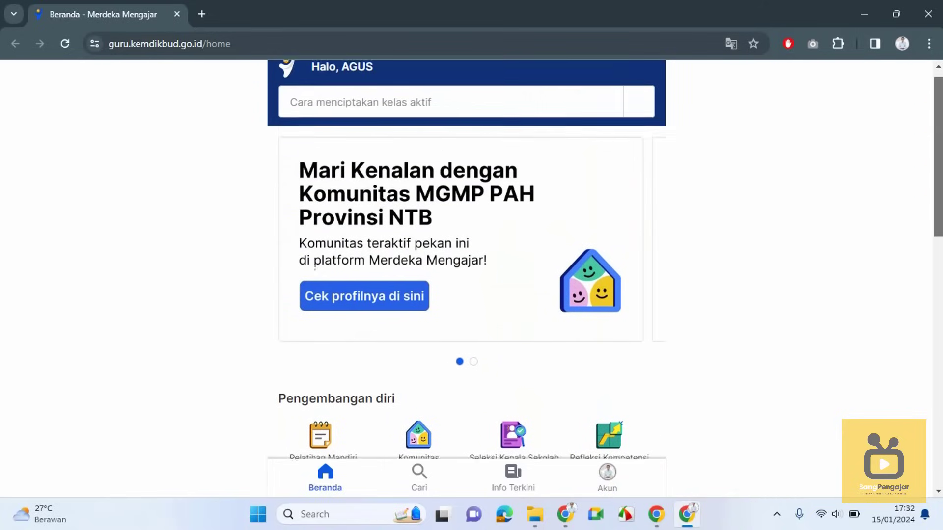
pyautogui.scroll(-2, 466, 260)
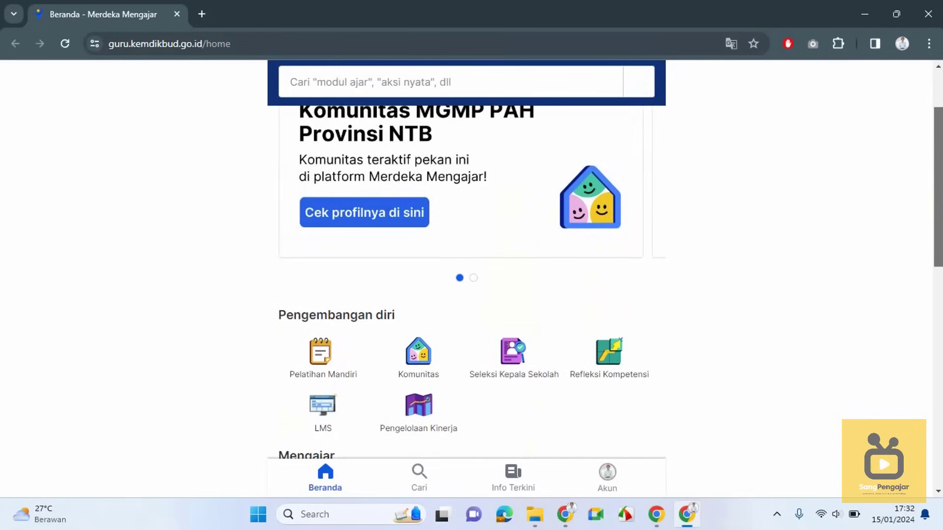
pyautogui.scroll(-1, 466, 280)
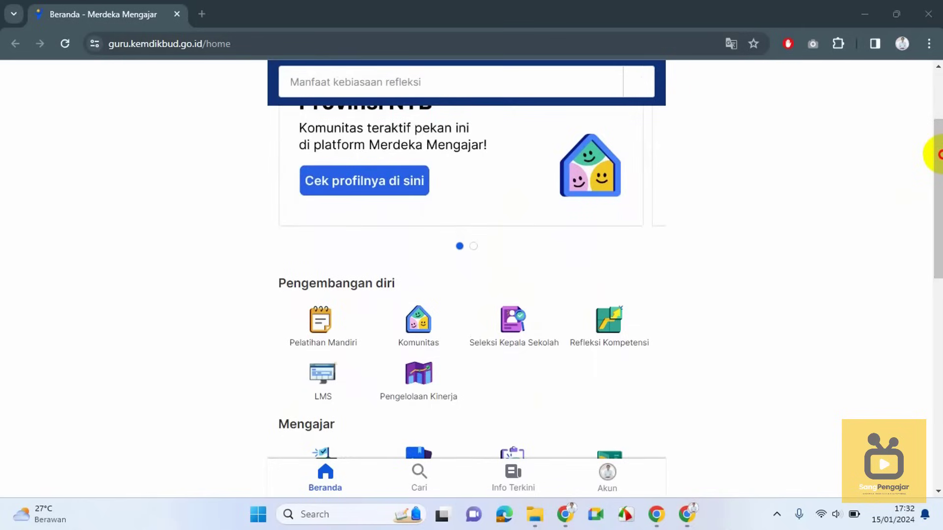
# Open Pengelolaan Kinerja from the Pengembangan diri section and look over its start page
pyautogui.moveTo(938, 147); pyautogui.dragTo(939, 181)
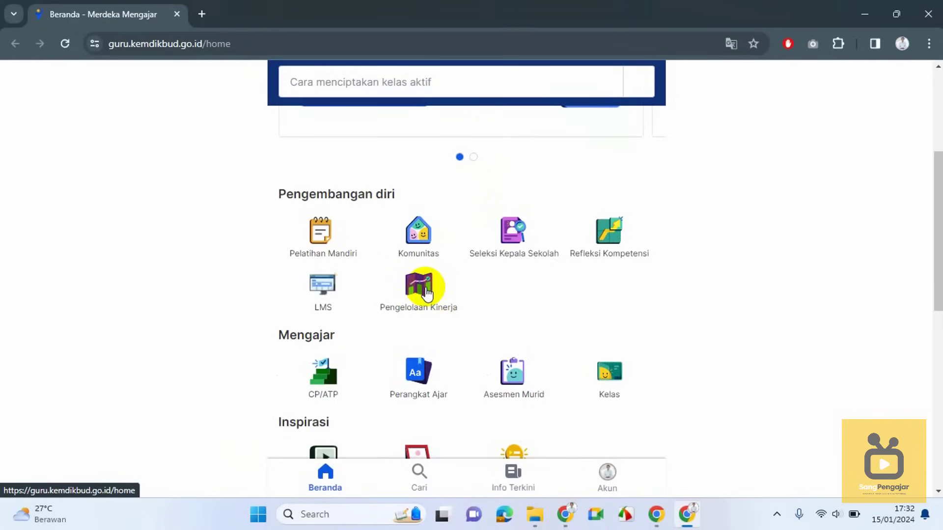
pyautogui.scroll(4, 426, 293)
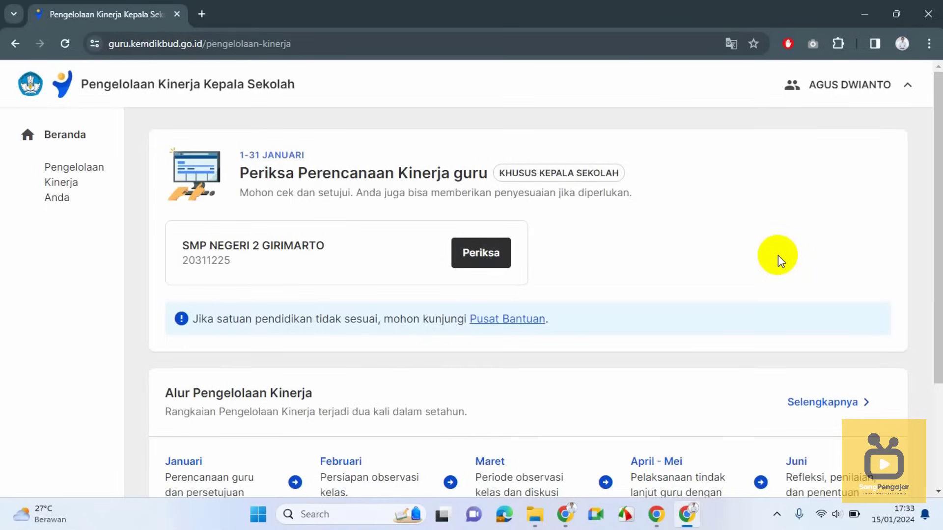
pyautogui.click(492, 266)
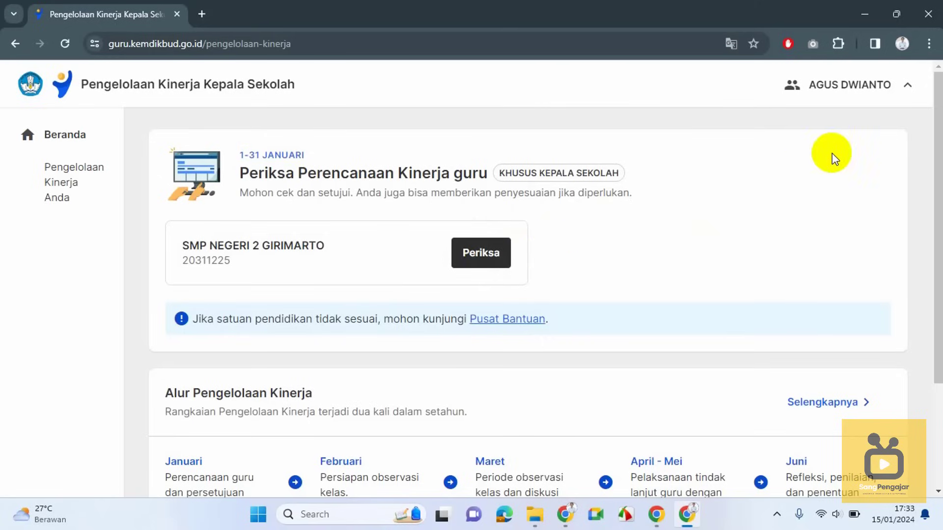
pyautogui.moveTo(939, 107); pyautogui.dragTo(939, 127)
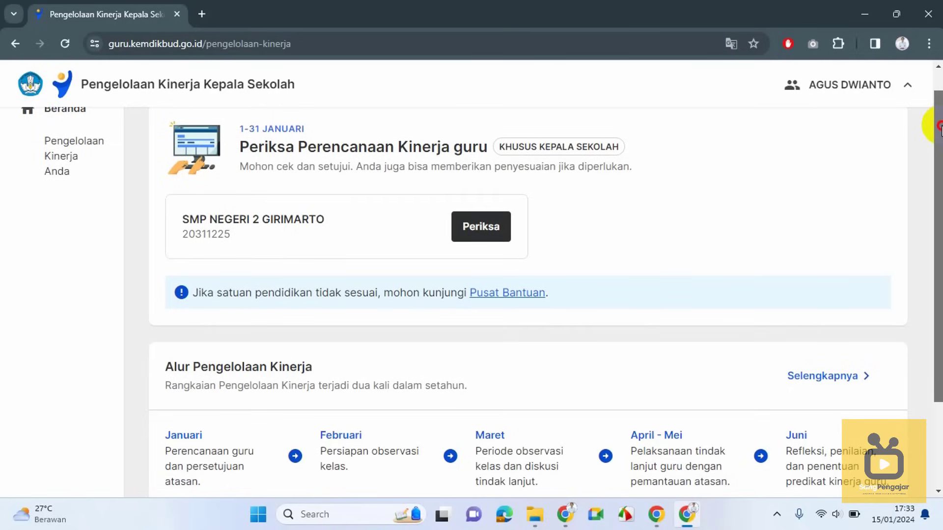
pyautogui.moveTo(939, 127); pyautogui.dragTo(939, 105)
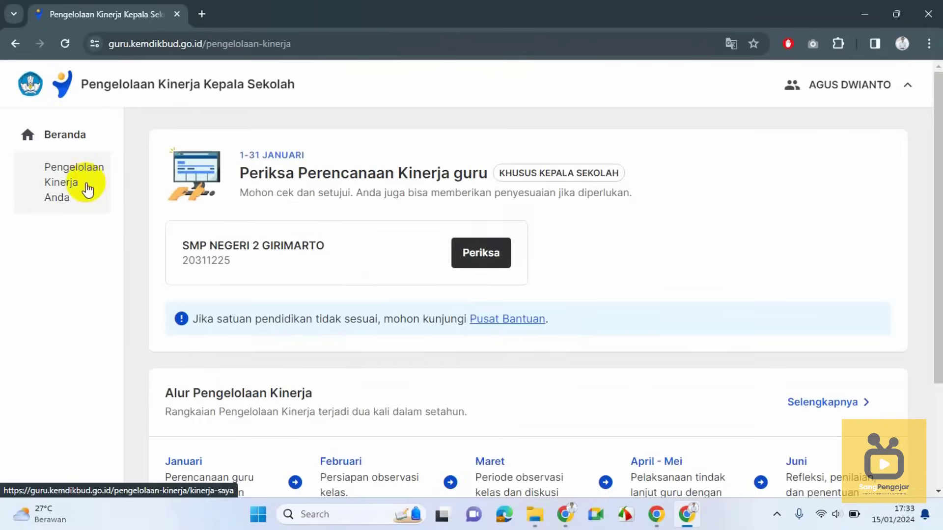
# Start the principal's performance planning under Pengelolaan Kinerja Anda and confirm that the personal data is correct
pyautogui.click(177, 275)
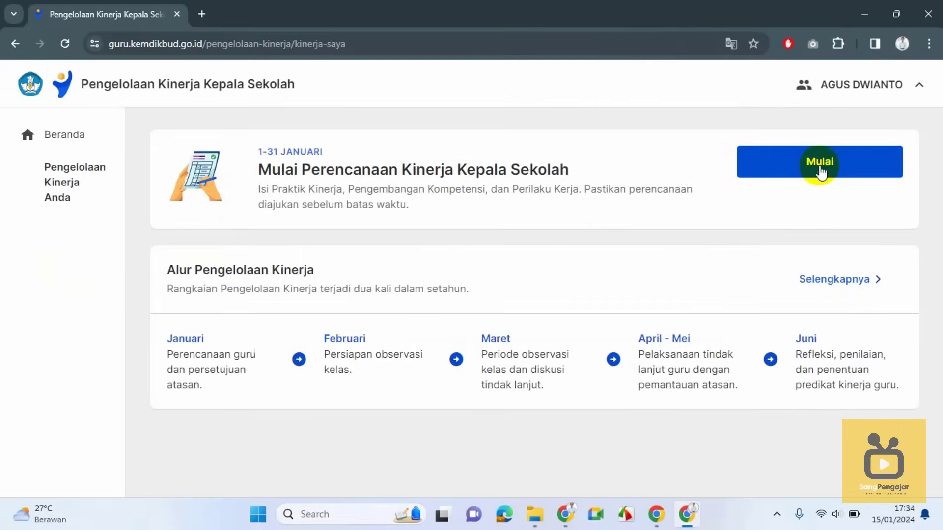
pyautogui.click(820, 170)
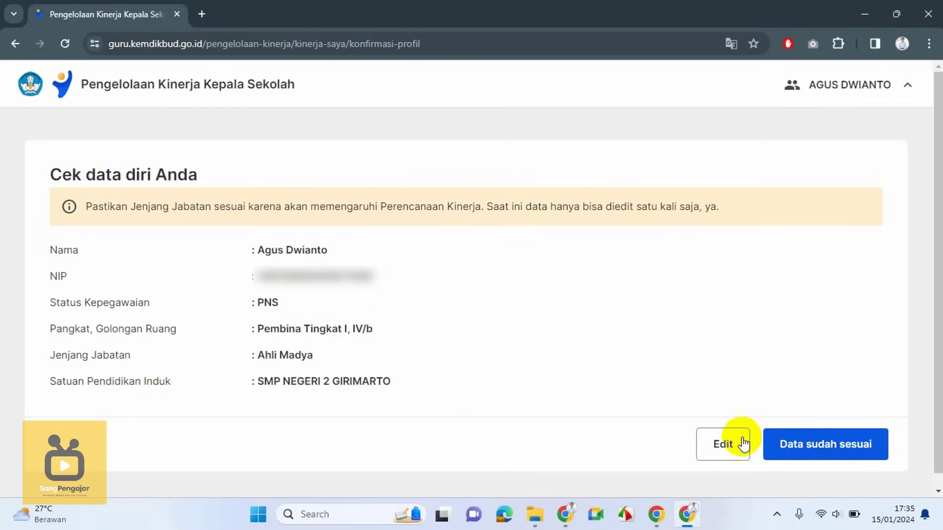
pyautogui.click(829, 452)
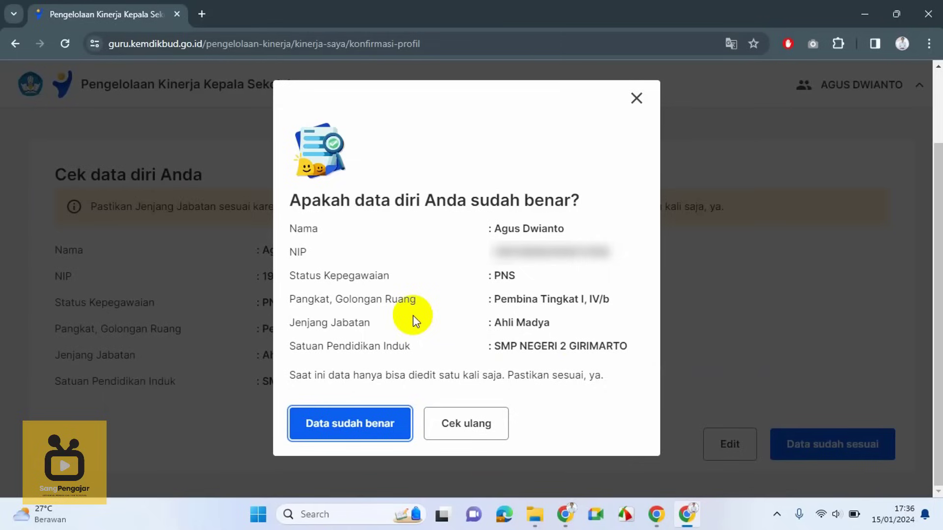
pyautogui.click(347, 428)
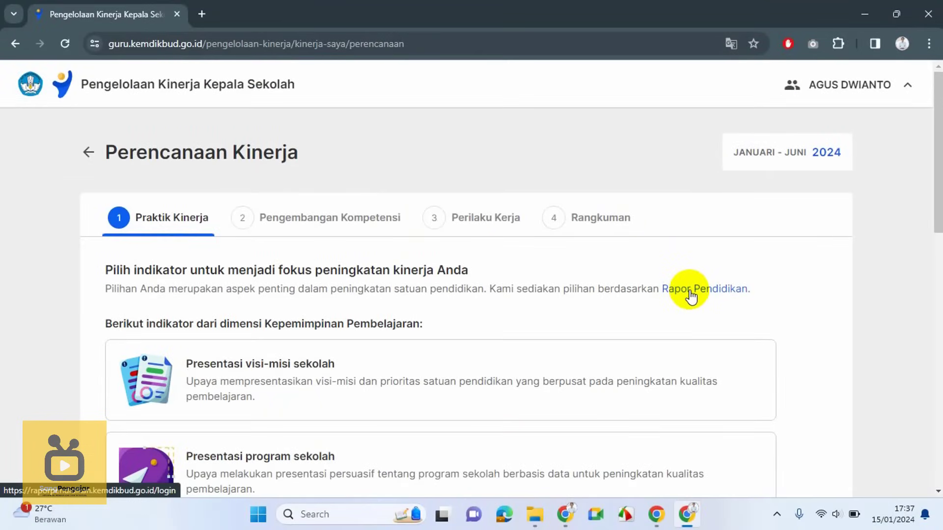
# Open the linked Rapor Pendidikan site, sign in with the listed Google account and examine the school's summary
pyautogui.click(690, 293)
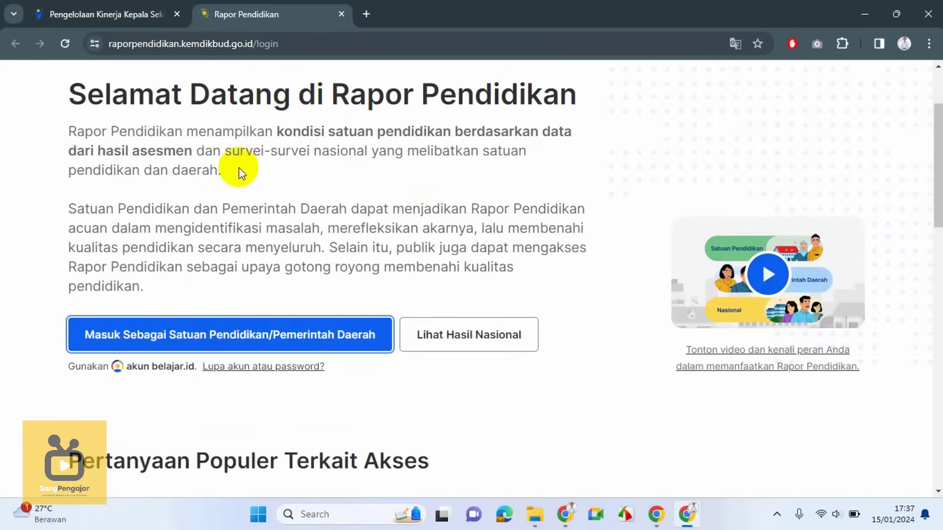
pyautogui.click(298, 343)
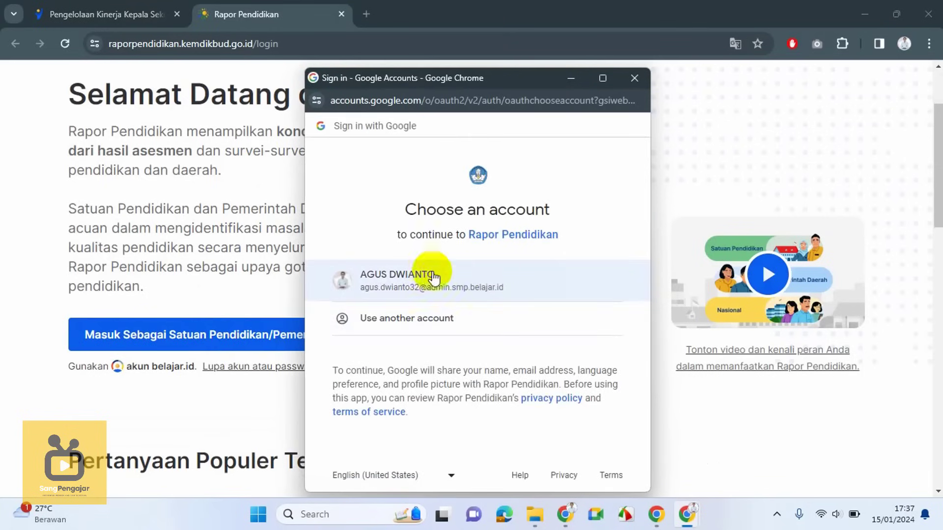
pyautogui.click(425, 290)
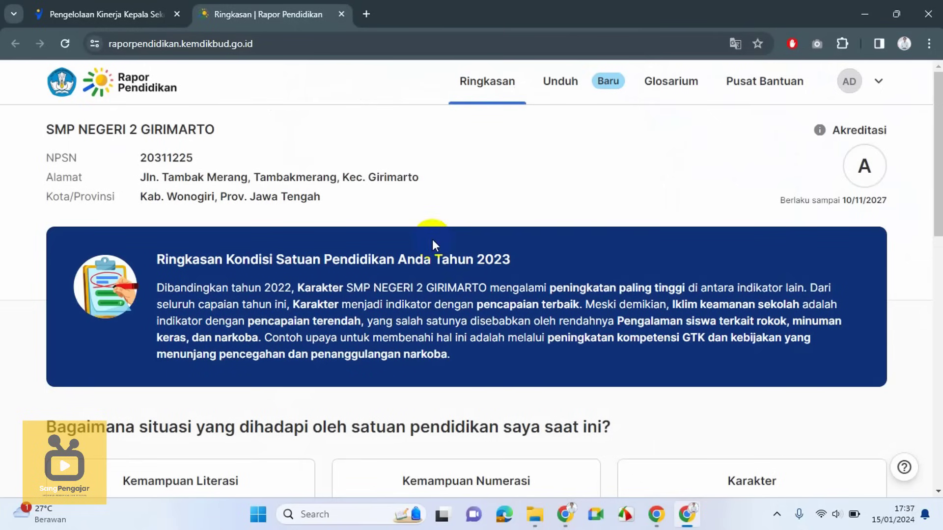
pyautogui.moveTo(939, 138); pyautogui.dragTo(939, 289)
# Return to the Perencanaan Kinerja page and review the available Kepemimpinan Pembelajaran indicators
pyautogui.click(88, 14)
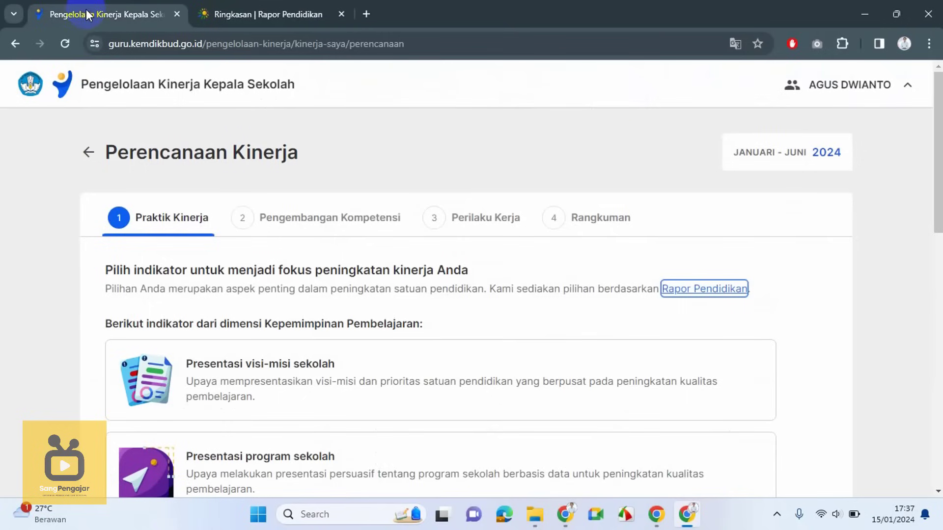
pyautogui.scroll(-1, 211, 314)
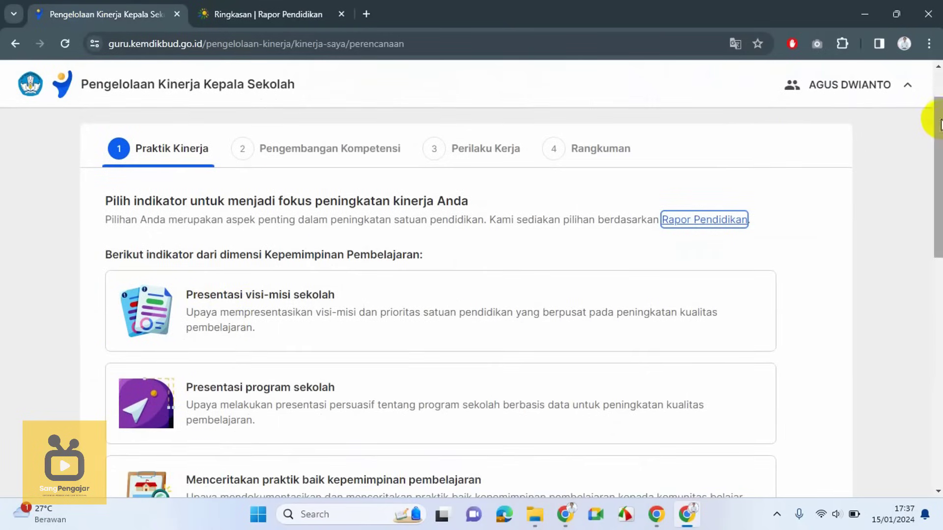
pyautogui.moveTo(939, 118); pyautogui.dragTo(939, 159)
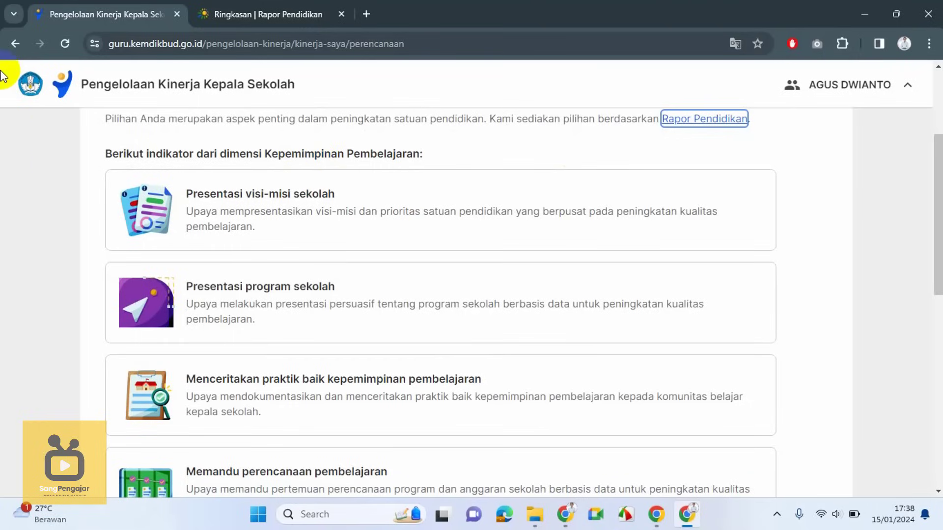
pyautogui.moveTo(936, 136); pyautogui.dragTo(939, 159)
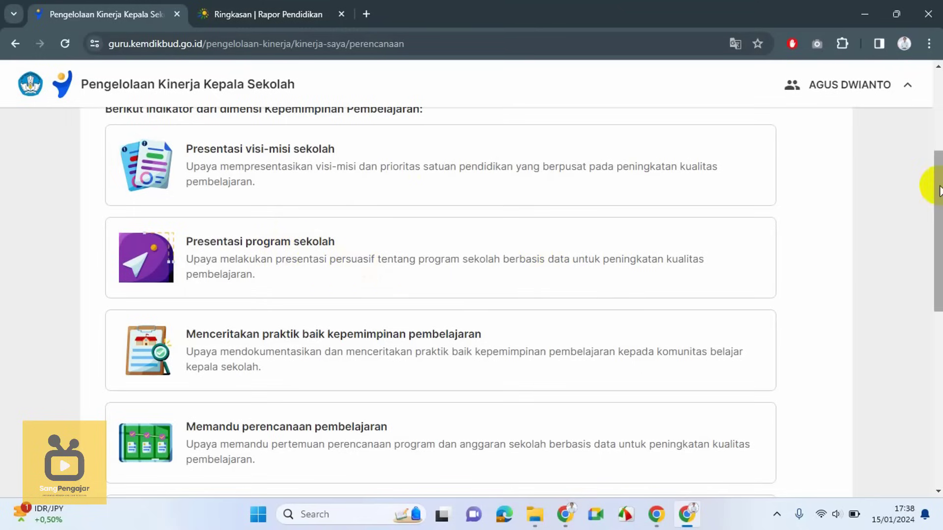
pyautogui.scroll(-2, 933, 206)
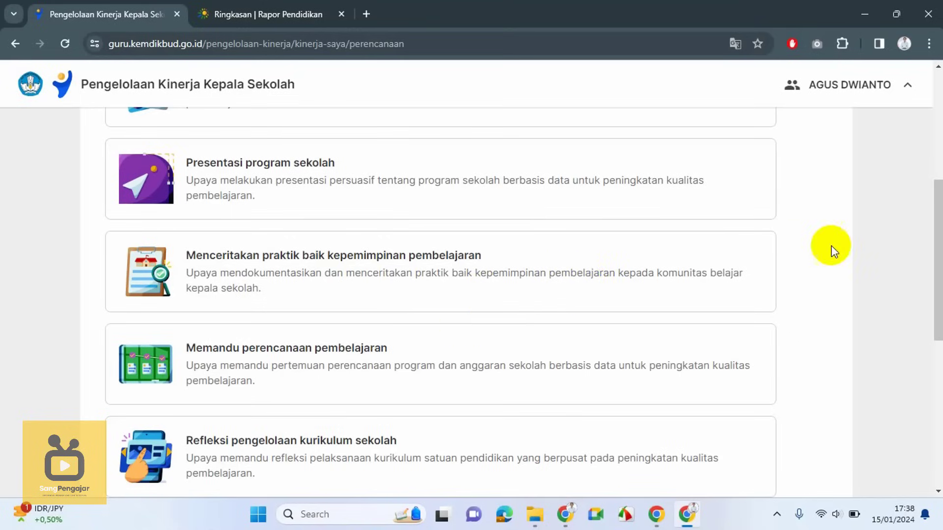
pyautogui.click(941, 212)
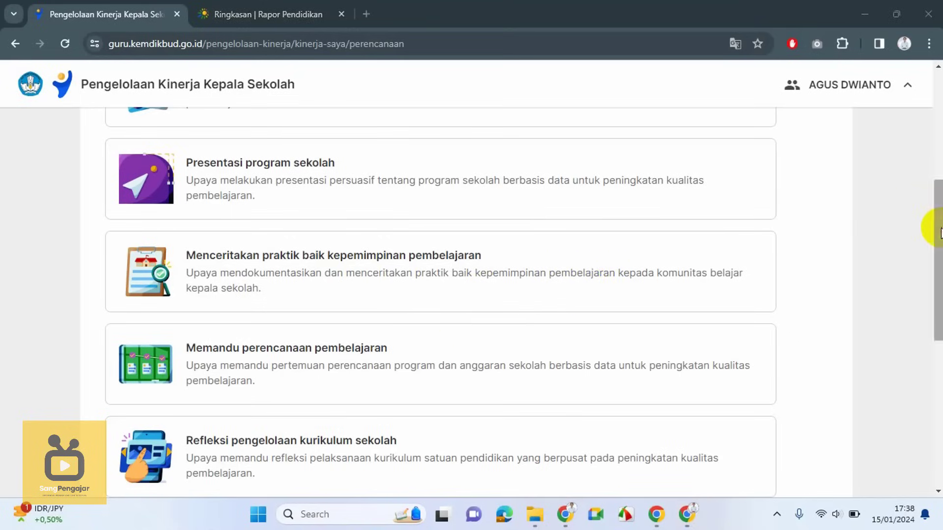
pyautogui.moveTo(938, 213); pyautogui.dragTo(937, 252)
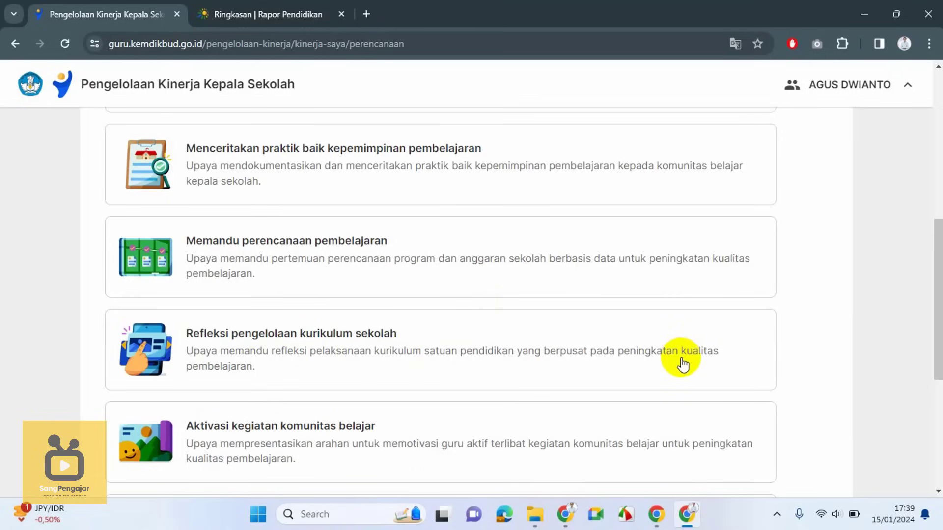
pyautogui.scroll(-2, 934, 301)
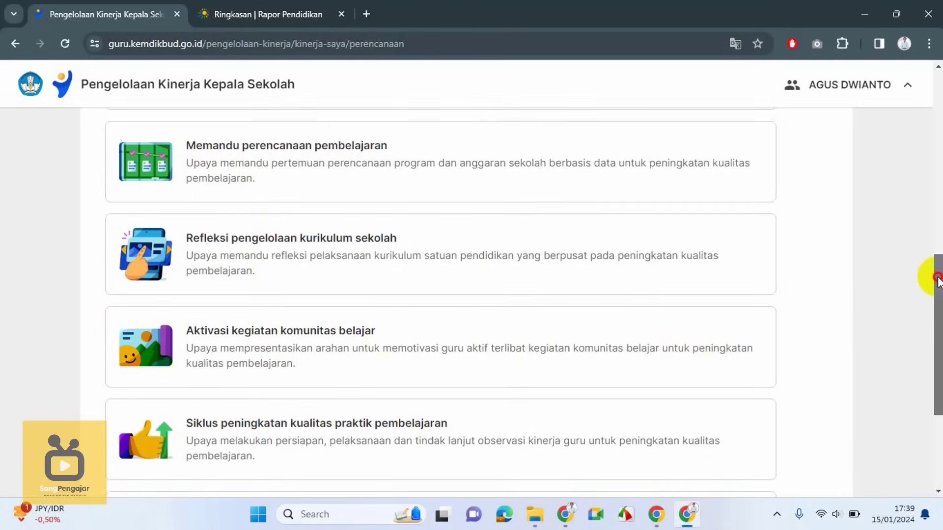
pyautogui.moveTo(938, 277); pyautogui.dragTo(938, 326)
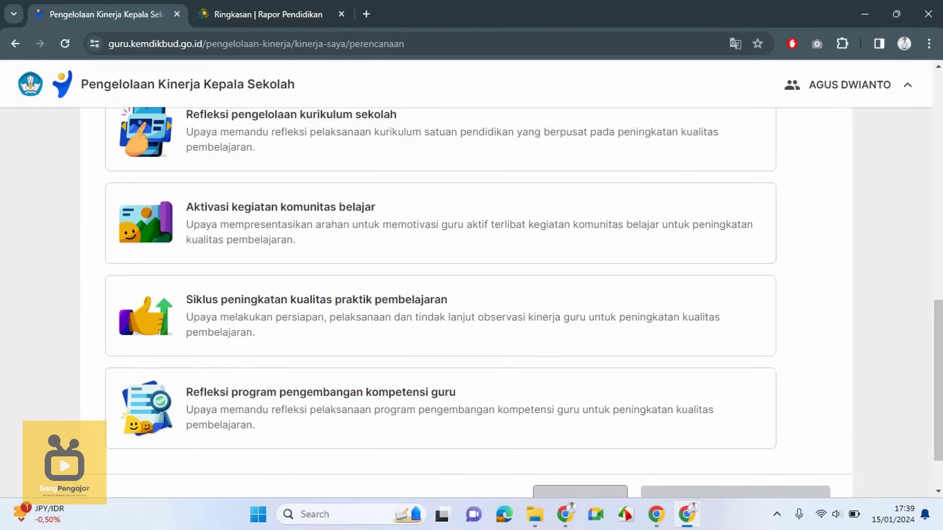
pyautogui.moveTo(941, 338)
pyautogui.mouseDown()
pyautogui.moveTo(917, 181)
pyautogui.moveTo(926, 212)
pyautogui.moveTo(928, 147)
pyautogui.moveTo(931, 160)
pyautogui.mouseUp()
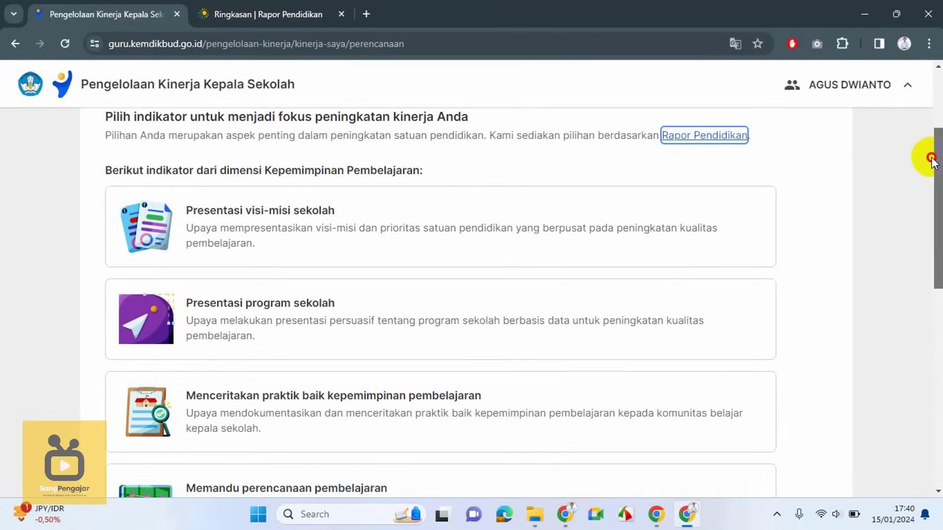
pyautogui.moveTo(932, 160); pyautogui.dragTo(937, 325)
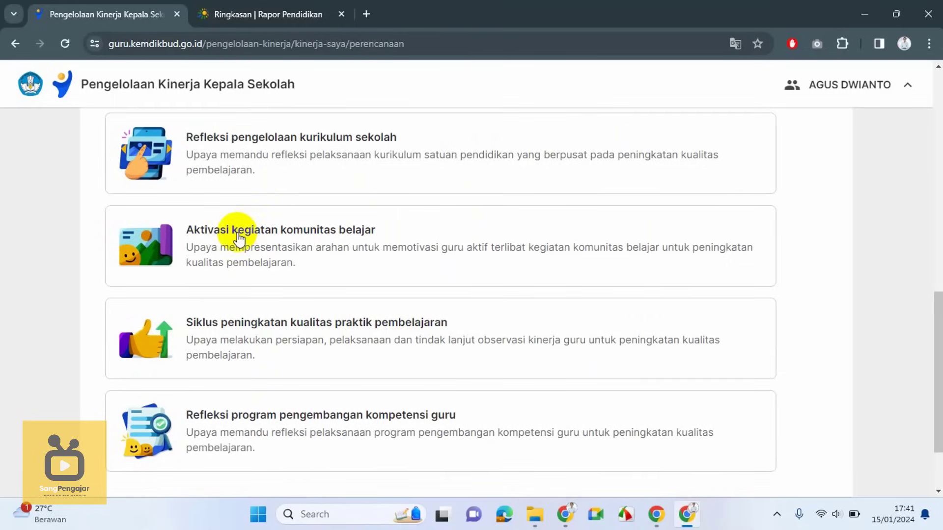
# Choose Aktivasi kegiatan komunitas belajar as the performance focus indicator and proceed to Pengembangan Kompetensi
pyautogui.click(297, 238)
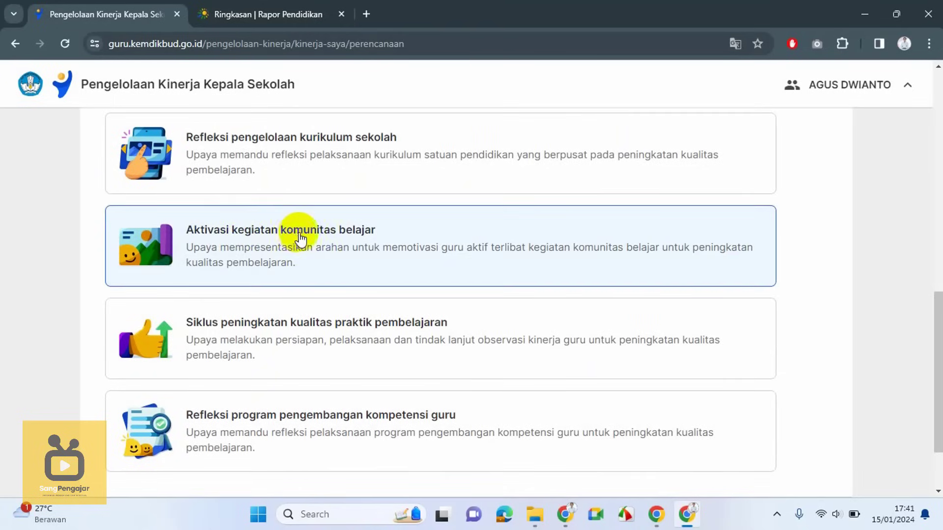
pyautogui.scroll(-2, 574, 295)
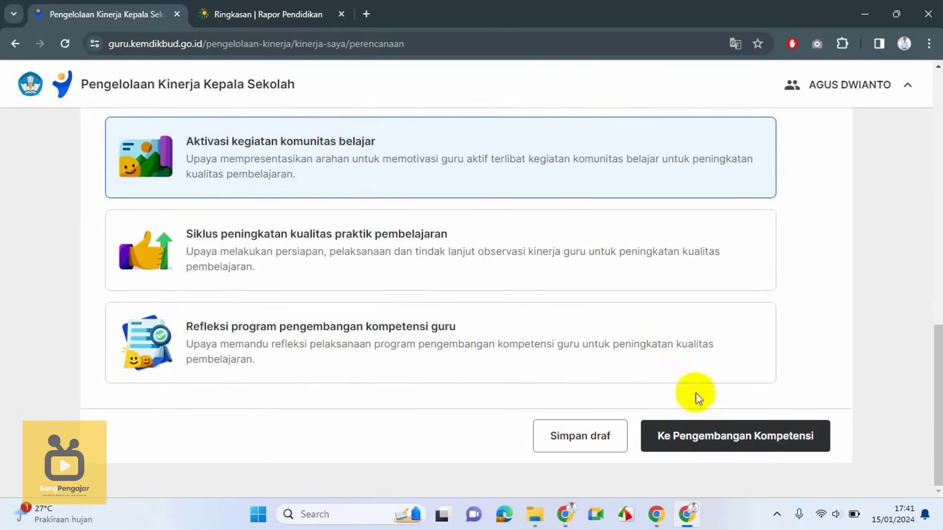
pyautogui.click(704, 441)
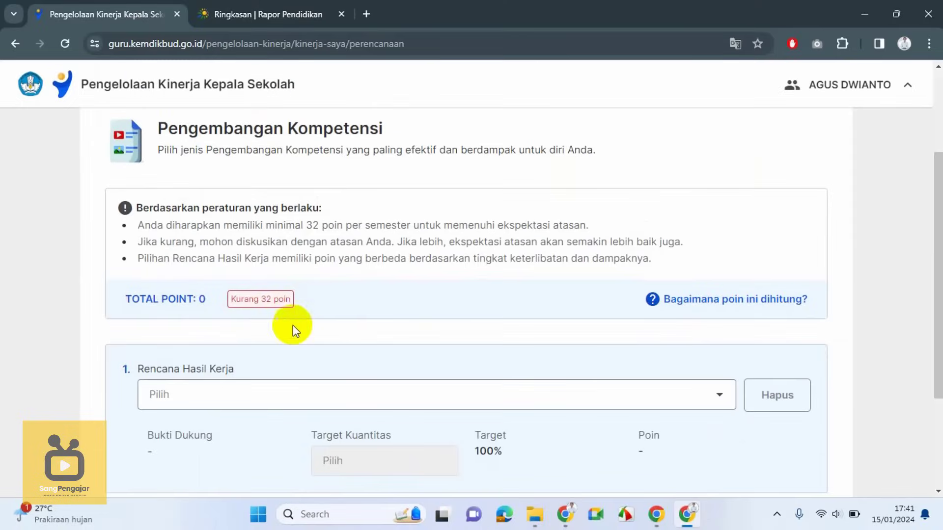
pyautogui.scroll(-3, 344, 343)
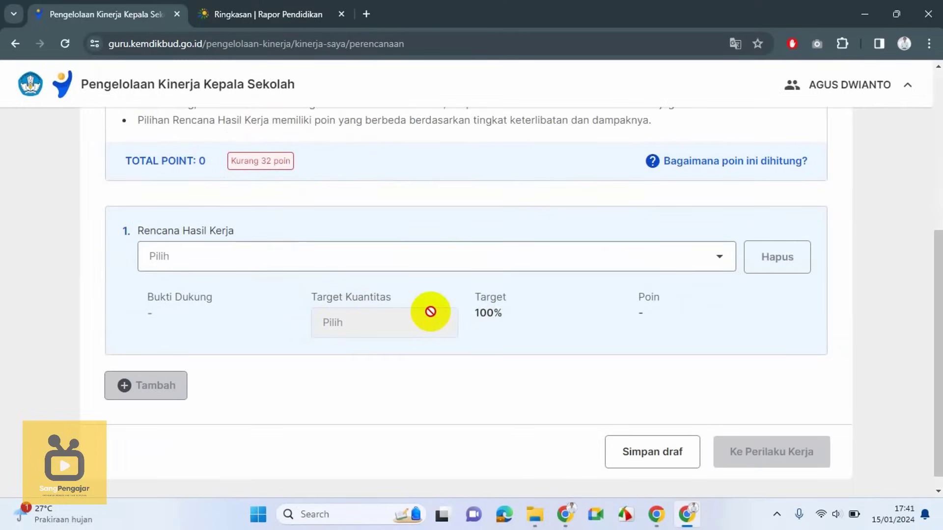
# Select participation in certified training or bimbingan teknis in education, culture, research and technology (8 poin) as the first Rencana Hasil Kerja
pyautogui.scroll(4, 431, 312)
pyautogui.scroll(-4, 429, 310)
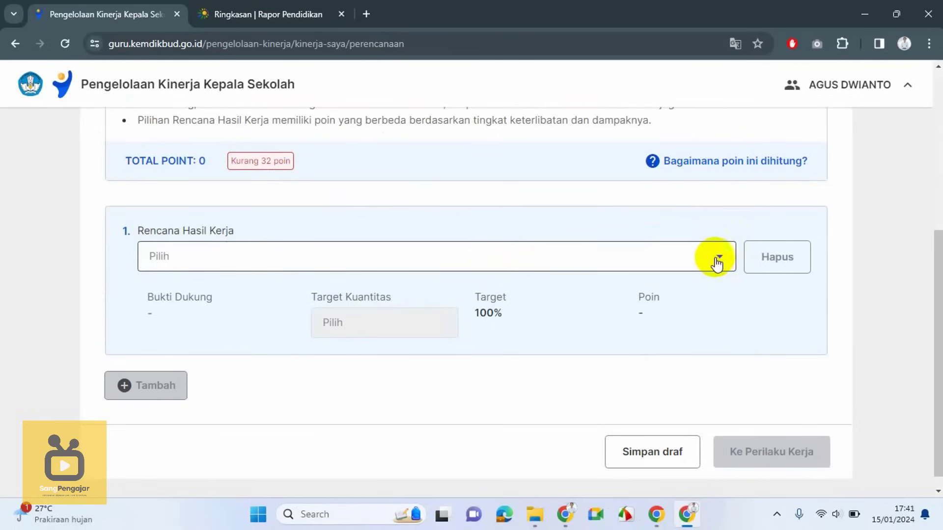
pyautogui.scroll(2, 667, 265)
pyautogui.scroll(3, 667, 263)
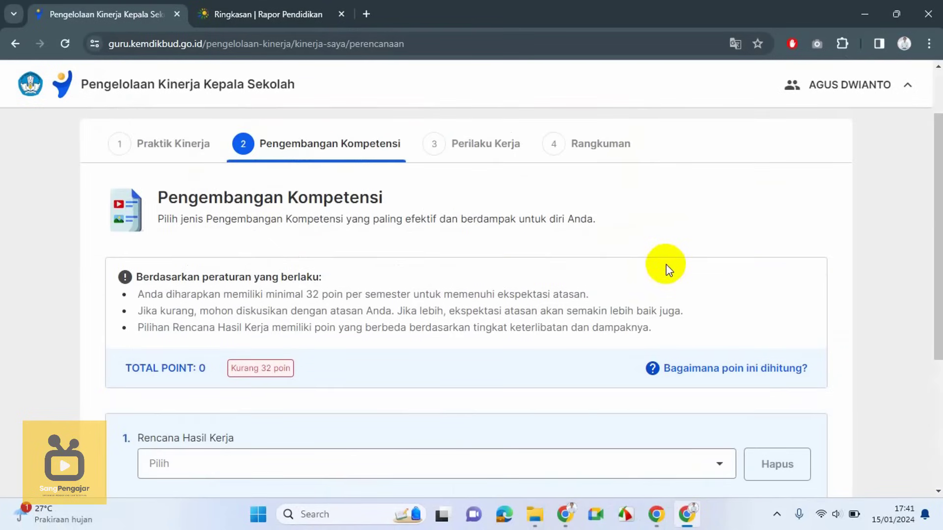
pyautogui.scroll(-4, 636, 265)
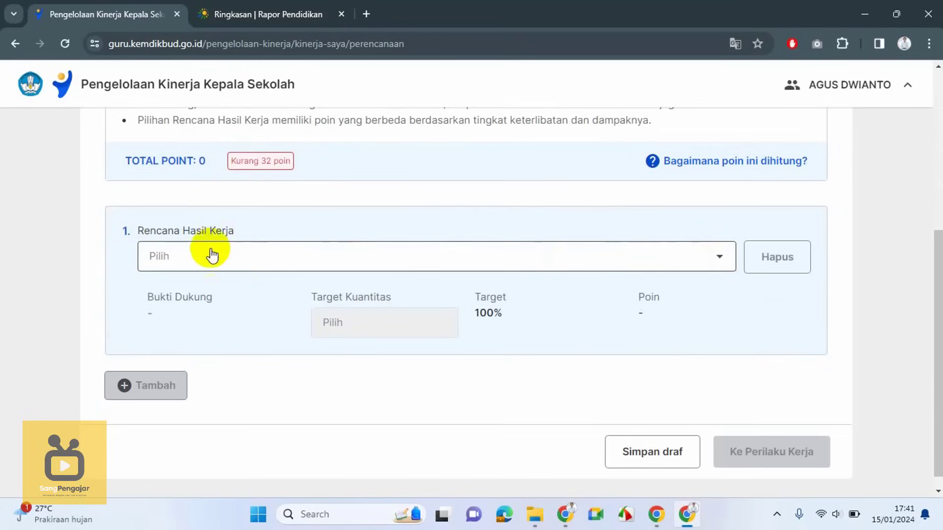
pyautogui.click(711, 260)
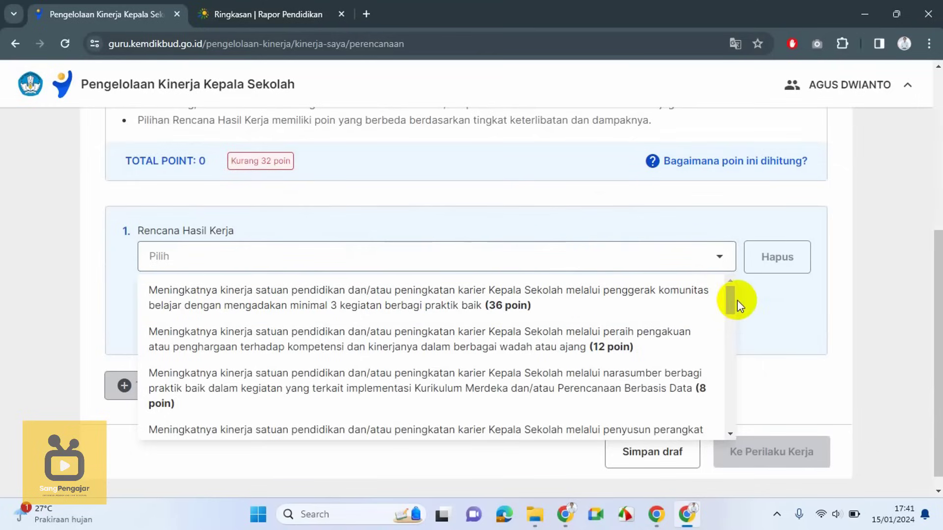
pyautogui.moveTo(727, 295); pyautogui.dragTo(731, 387)
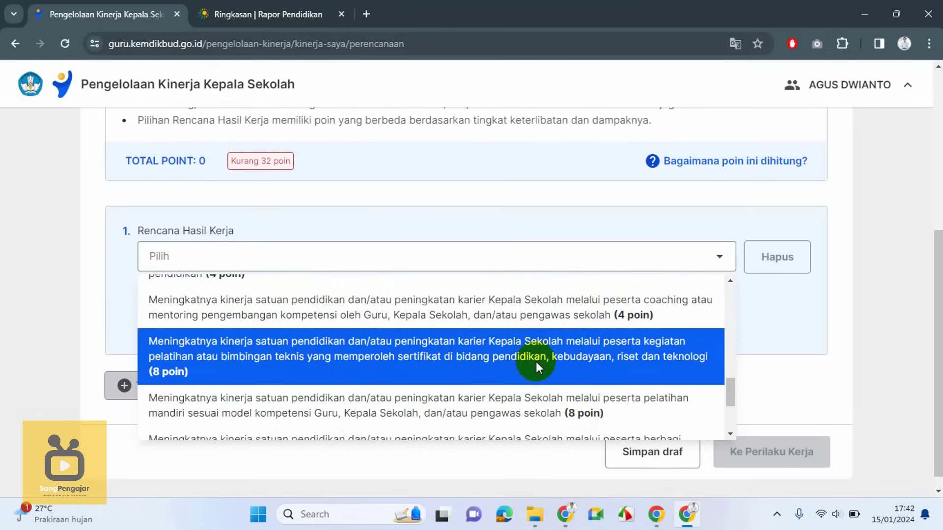
pyautogui.click(420, 352)
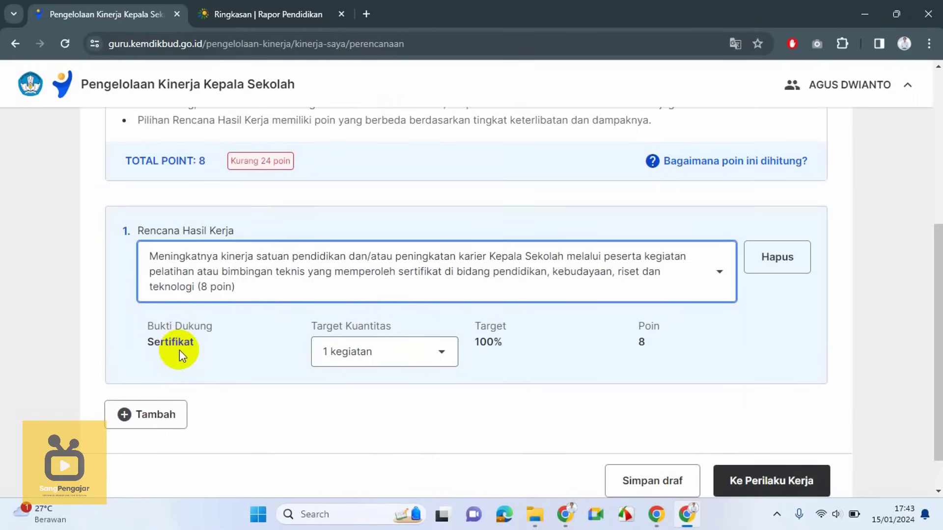
# Set the Target Kuantitas of the first Rencana Hasil Kerja to 2 kegiatan
pyautogui.click(441, 356)
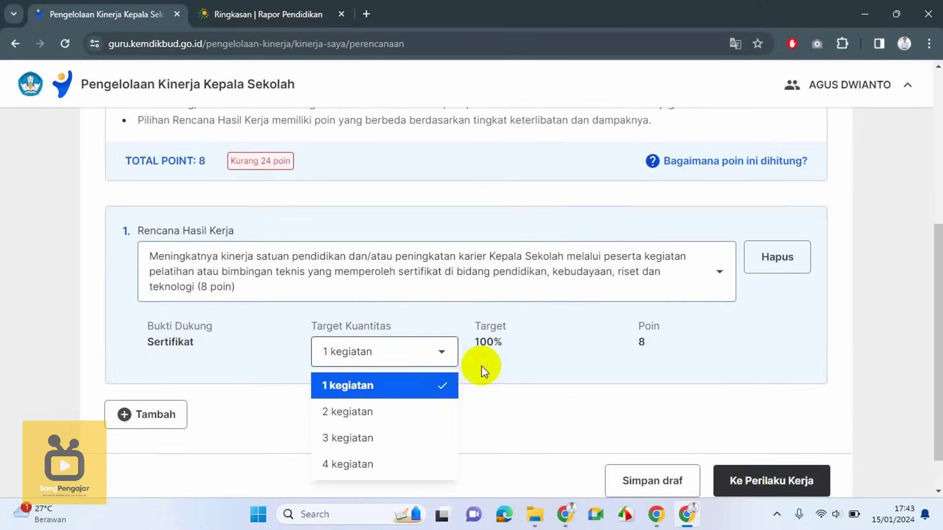
pyautogui.click(481, 369)
pyautogui.click(444, 355)
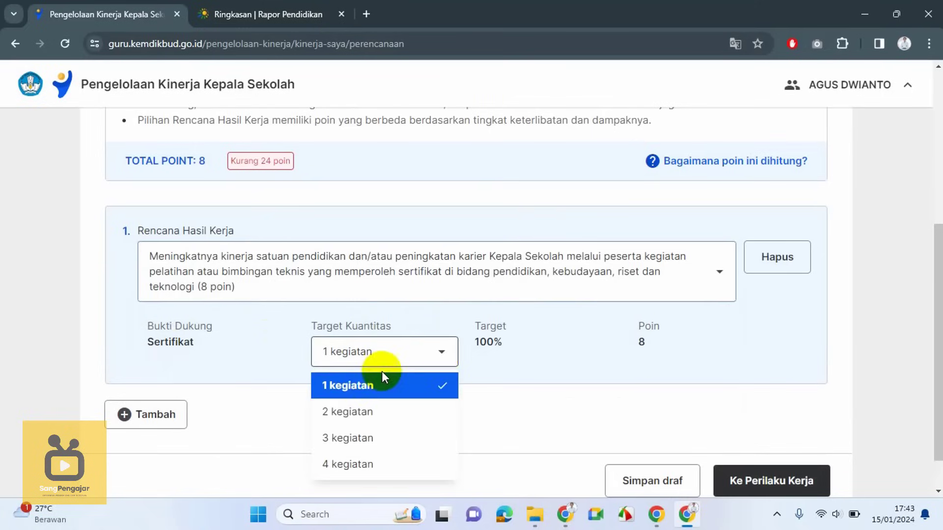
pyautogui.click(369, 410)
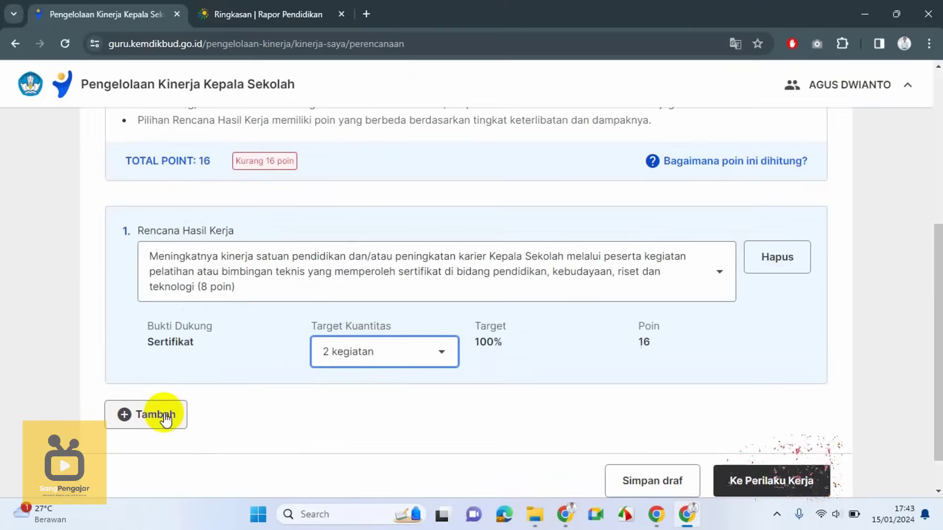
# Add a second Rencana Hasil Kerja for peserta berbagi praktik baik organised by komunitas belajar (4 poin), with a Target Kuantitas of 2 kegiatan
pyautogui.click(166, 419)
pyautogui.scroll(-3, 295, 432)
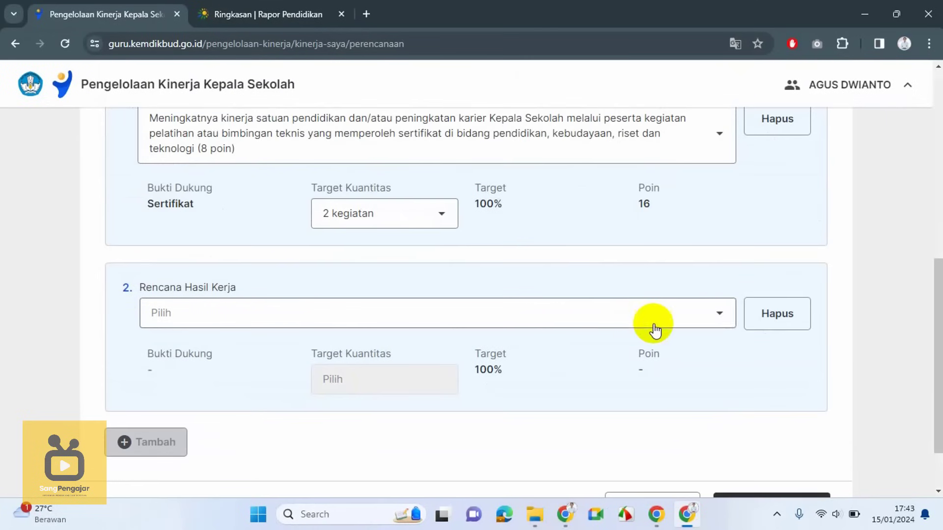
pyautogui.click(723, 317)
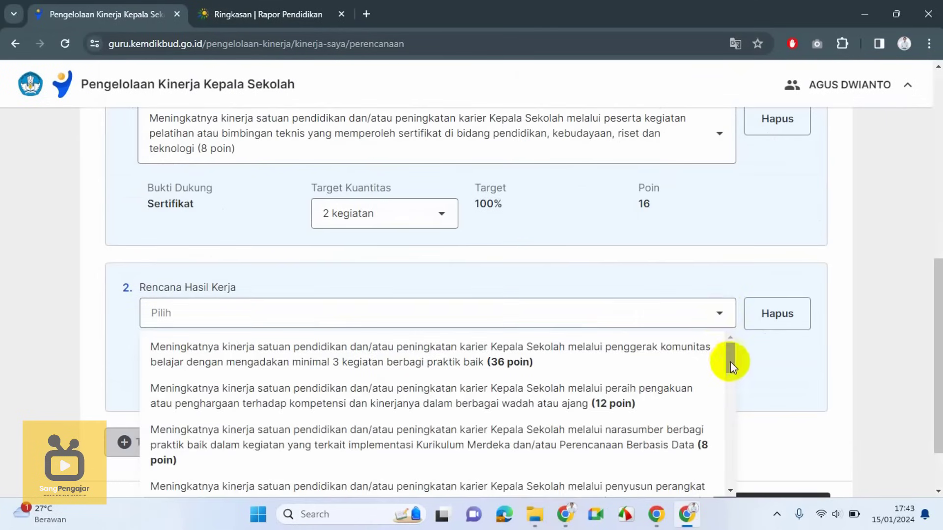
pyautogui.moveTo(729, 353); pyautogui.dragTo(729, 464)
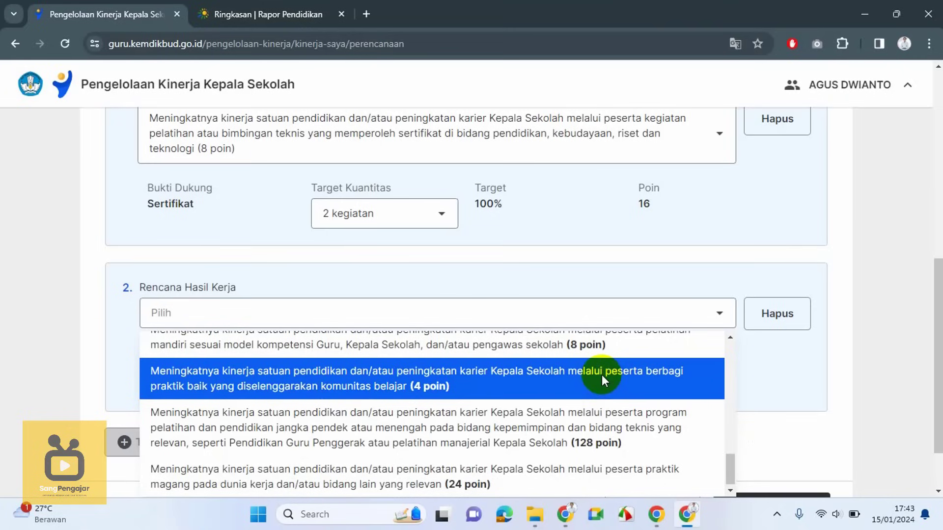
pyautogui.click(496, 378)
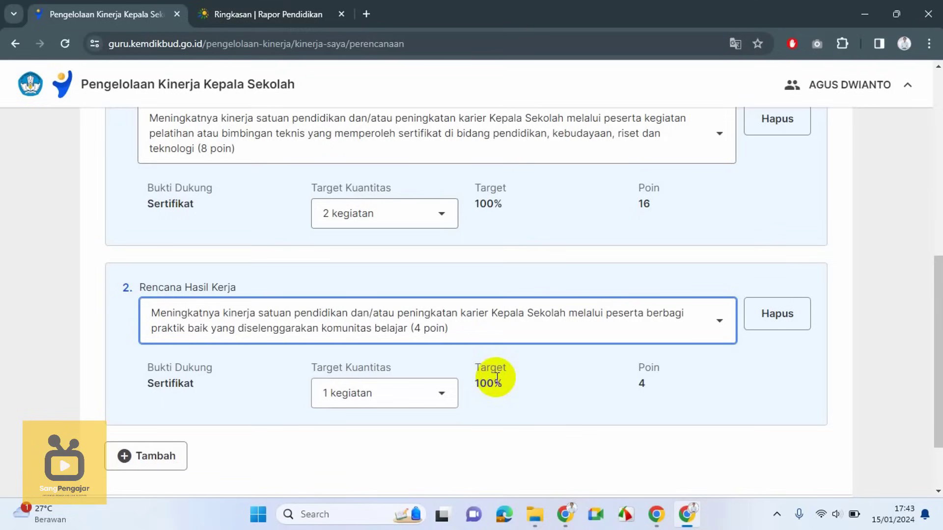
pyautogui.click(442, 397)
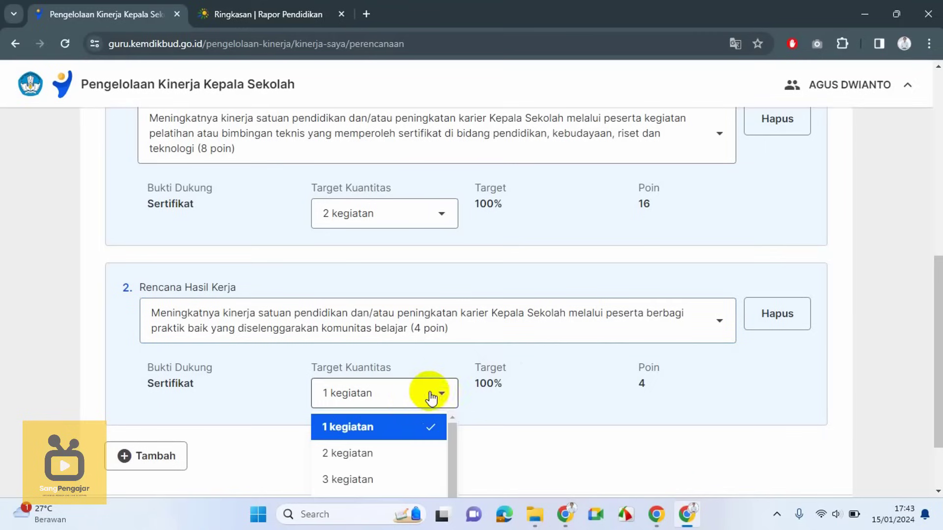
pyautogui.click(390, 456)
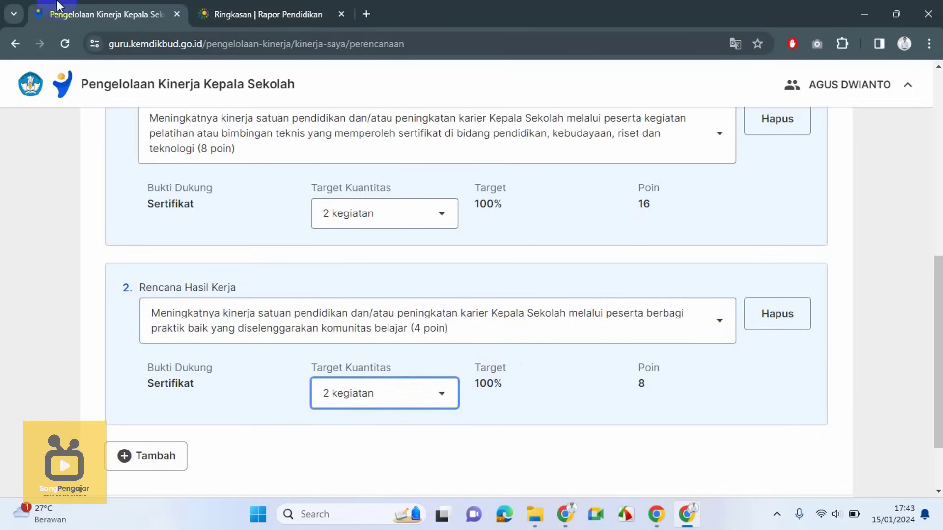
# Add a third Rencana Hasil Kerja for narasumber berbagi praktik baik on Kurikulum Merdeka and/or Perencanaan Berbasis Data (8 poin)
pyautogui.scroll(4, 491, 310)
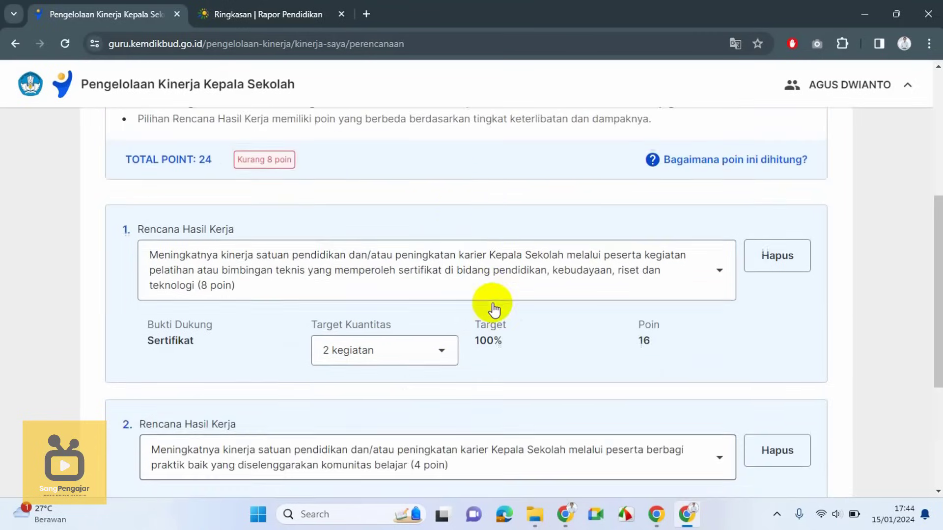
pyautogui.scroll(-6, 294, 246)
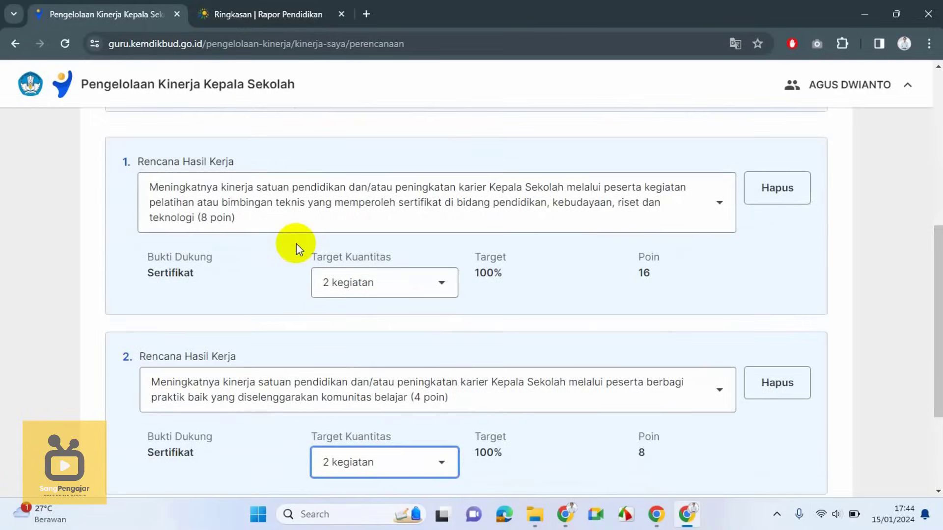
pyautogui.click(172, 373)
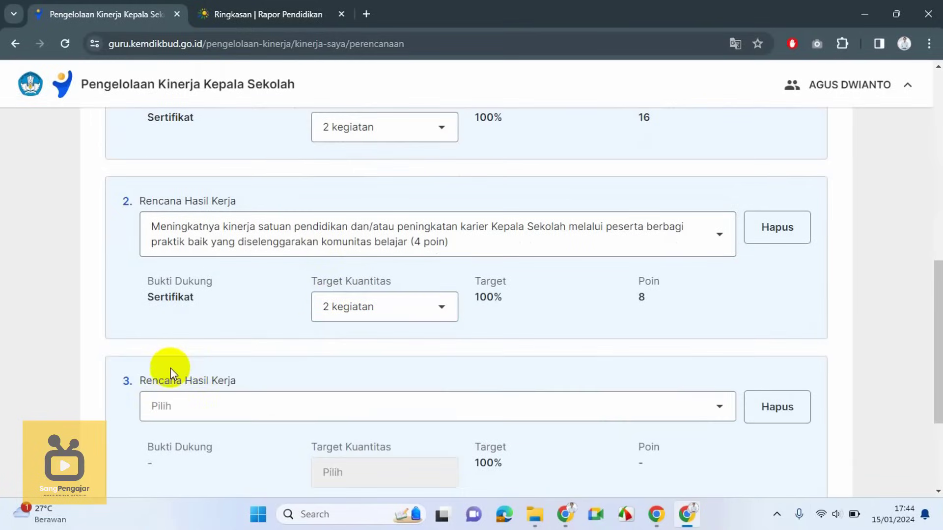
pyautogui.scroll(-1, 240, 383)
pyautogui.click(245, 338)
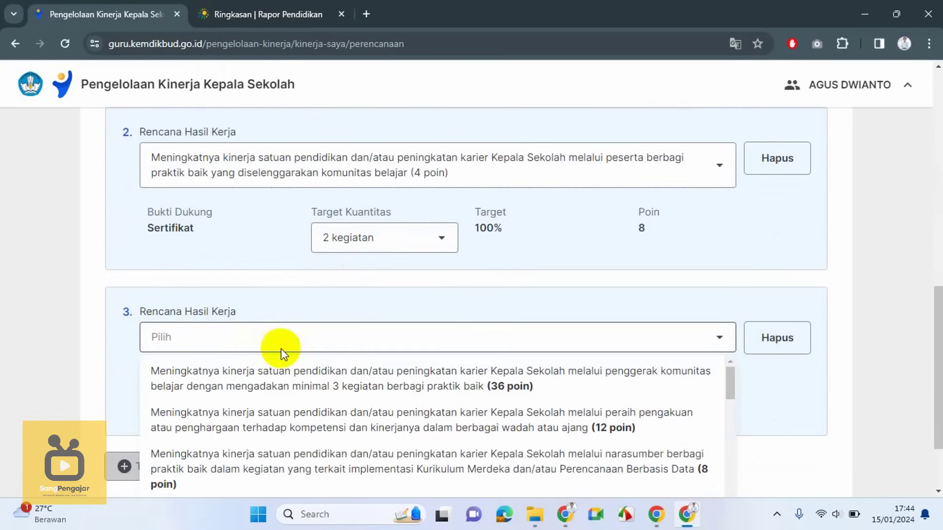
pyautogui.scroll(-1, 663, 388)
pyautogui.scroll(2, 662, 390)
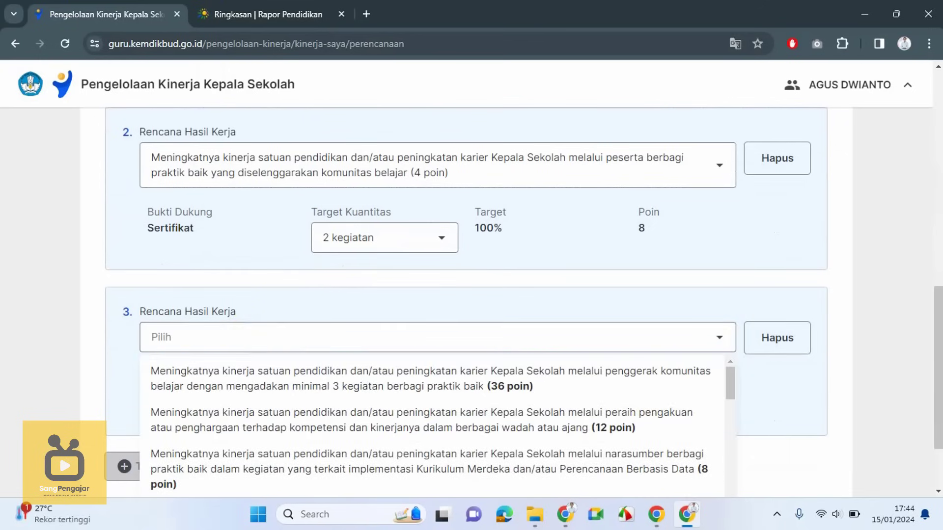
pyautogui.moveTo(935, 318); pyautogui.dragTo(937, 358)
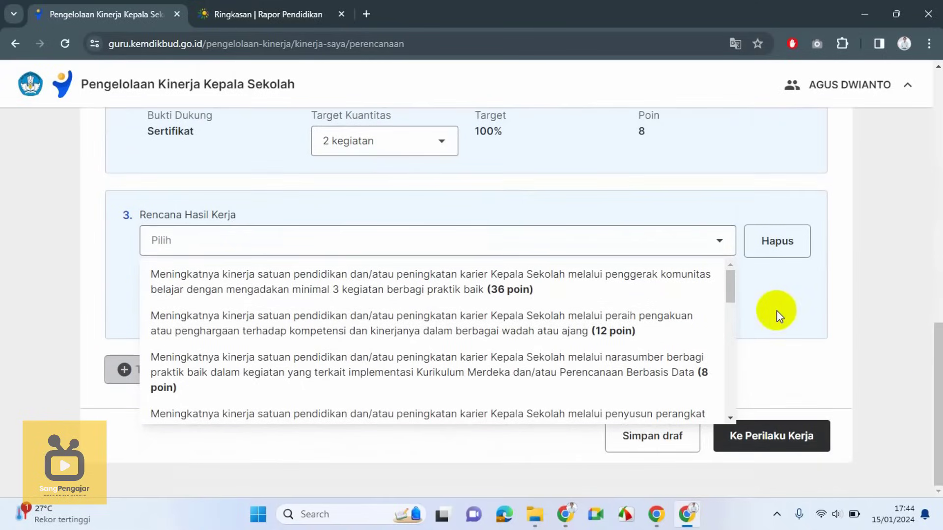
pyautogui.moveTo(729, 277); pyautogui.dragTo(732, 293)
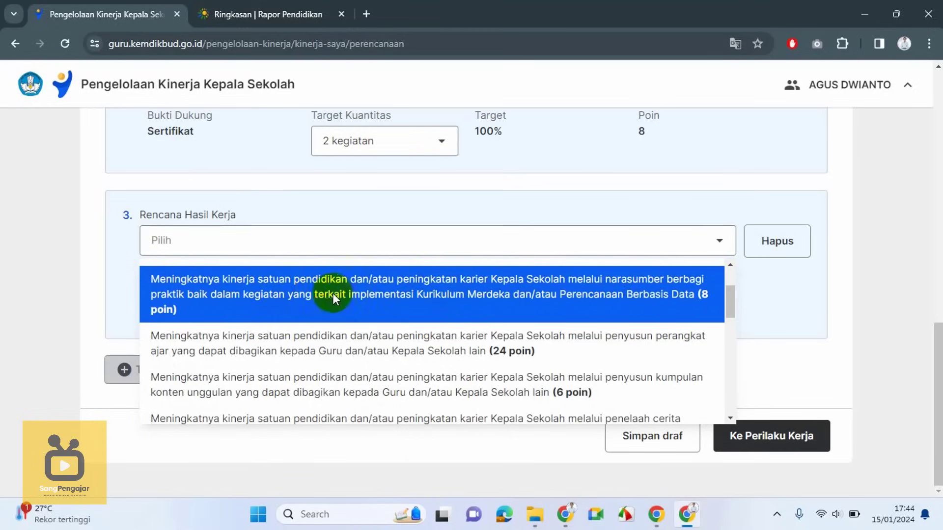
pyautogui.click(605, 295)
# Check the total points against the semester minimum and review the three Rencana Hasil Kerja entries
pyautogui.scroll(10, 648, 310)
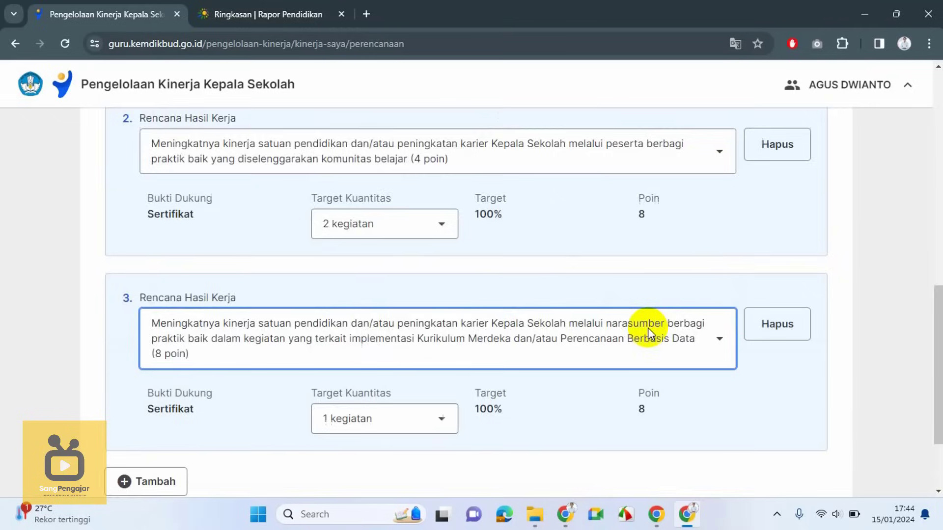
pyautogui.scroll(3, 514, 290)
pyautogui.scroll(-1, 316, 341)
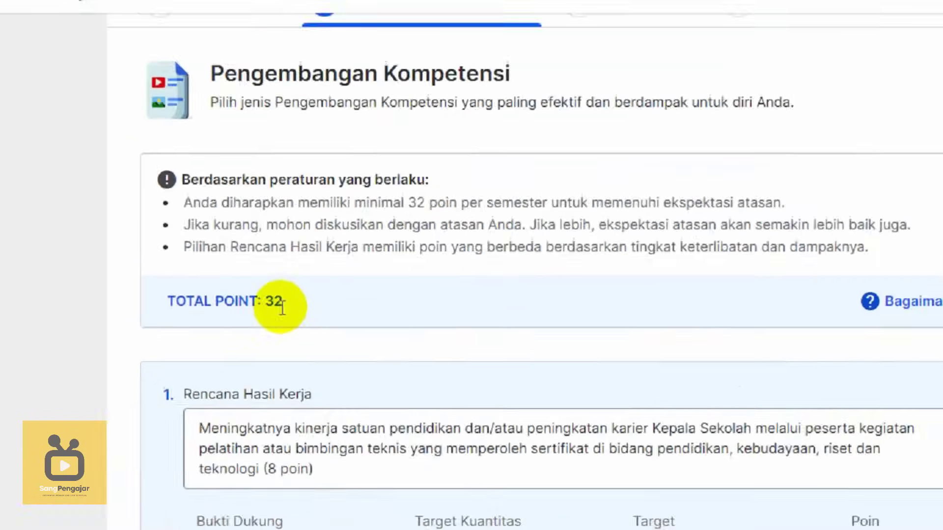
pyautogui.scroll(-7, 324, 327)
pyautogui.scroll(-4, 344, 329)
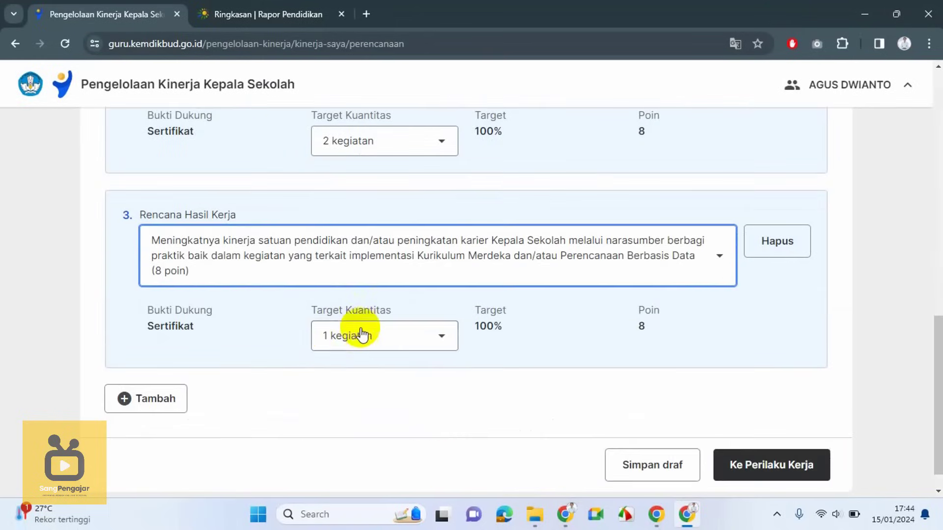
pyautogui.scroll(3, 383, 331)
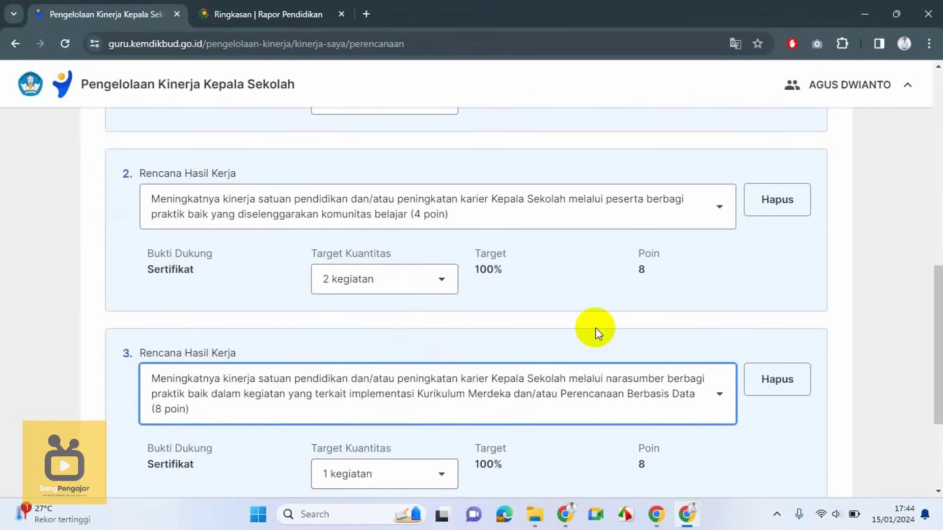
pyautogui.scroll(5, 595, 328)
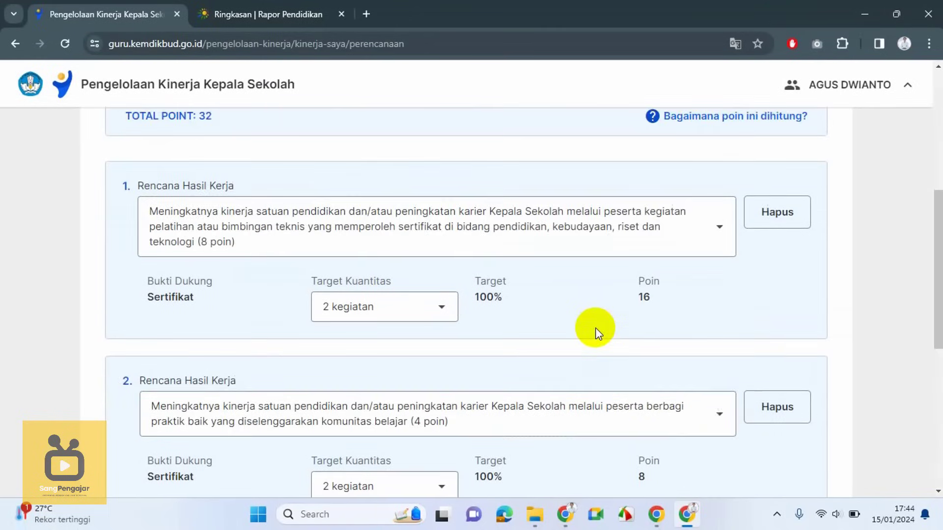
pyautogui.scroll(-8, 595, 328)
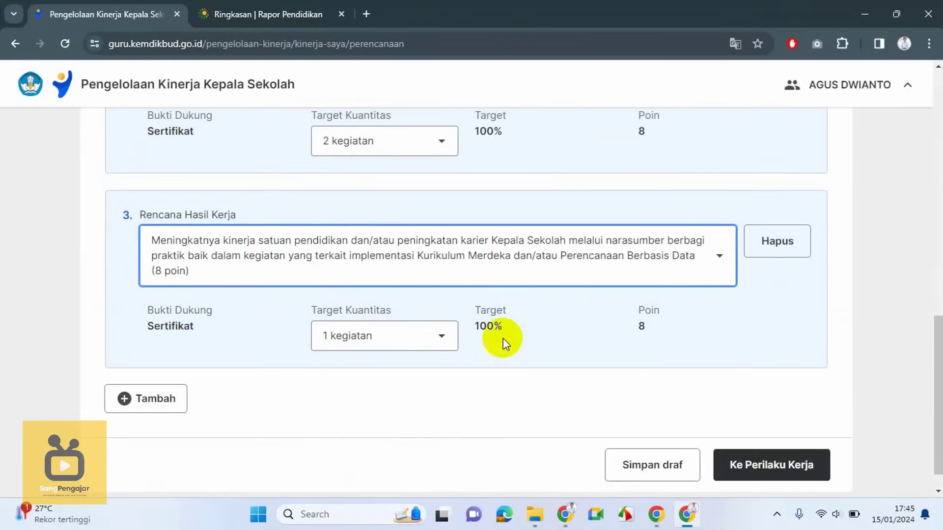
# Add a fourth Rencana Hasil Kerja for partisipan kegiatan seminar, lokakarya, konferensi, simposium or studi banding in education (4 poin) and check the total points
pyautogui.click(147, 395)
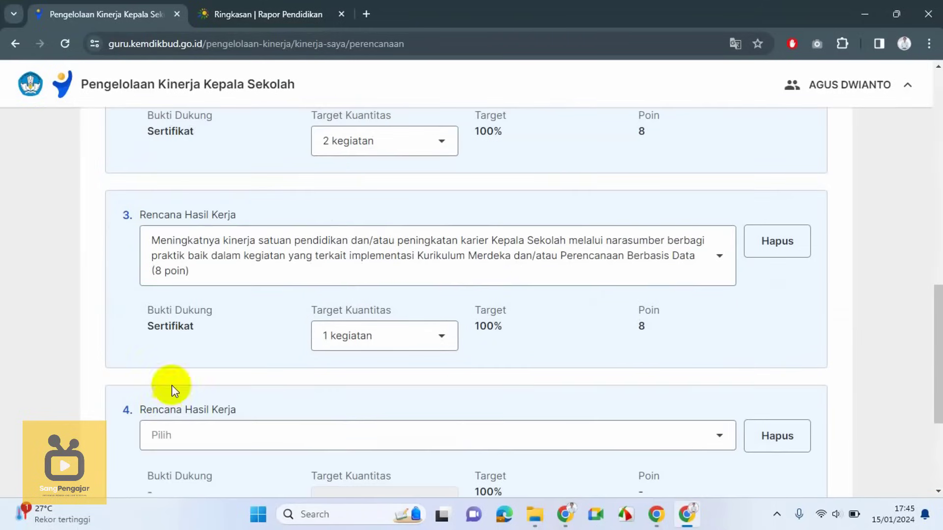
pyautogui.scroll(-1, 540, 383)
pyautogui.click(548, 383)
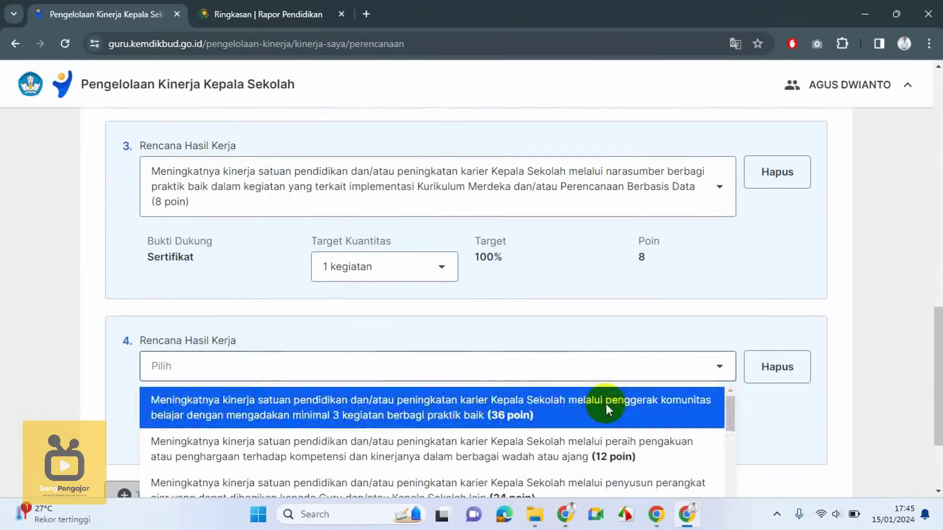
pyautogui.scroll(-1, 606, 404)
pyautogui.moveTo(936, 361); pyautogui.dragTo(935, 400)
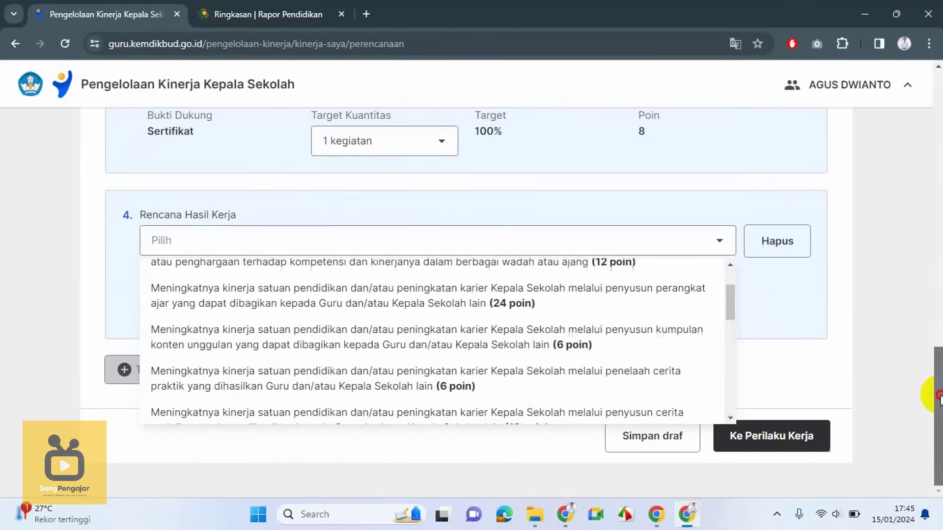
pyautogui.moveTo(727, 303); pyautogui.dragTo(732, 360)
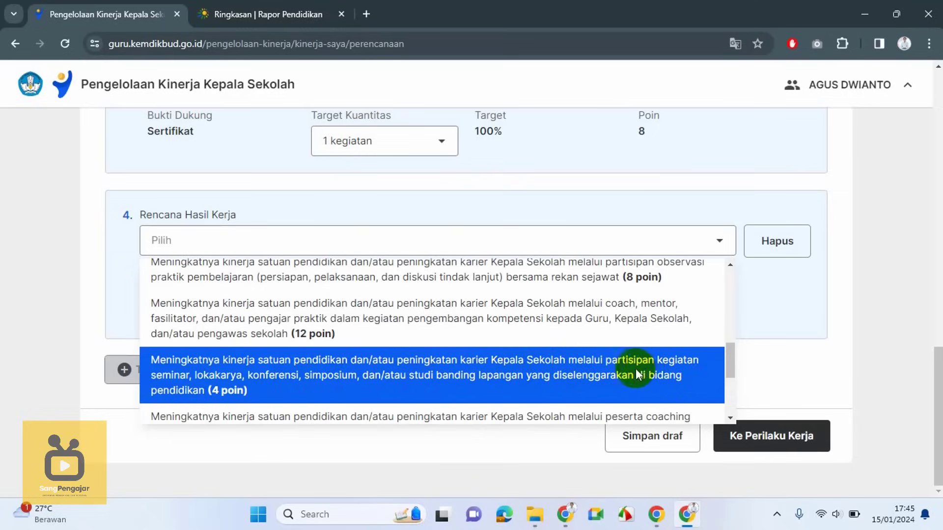
pyautogui.click(386, 378)
pyautogui.scroll(10, 431, 378)
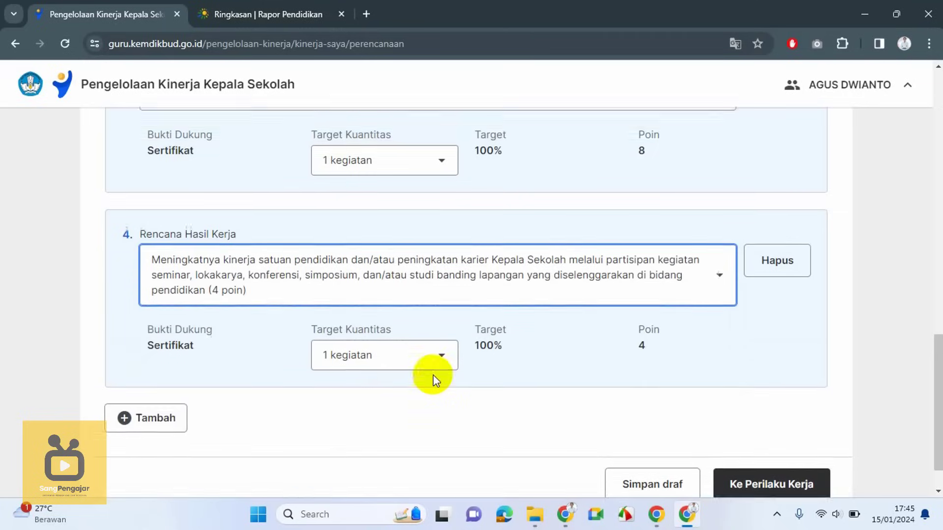
pyautogui.scroll(8, 435, 375)
pyautogui.scroll(-3, 383, 358)
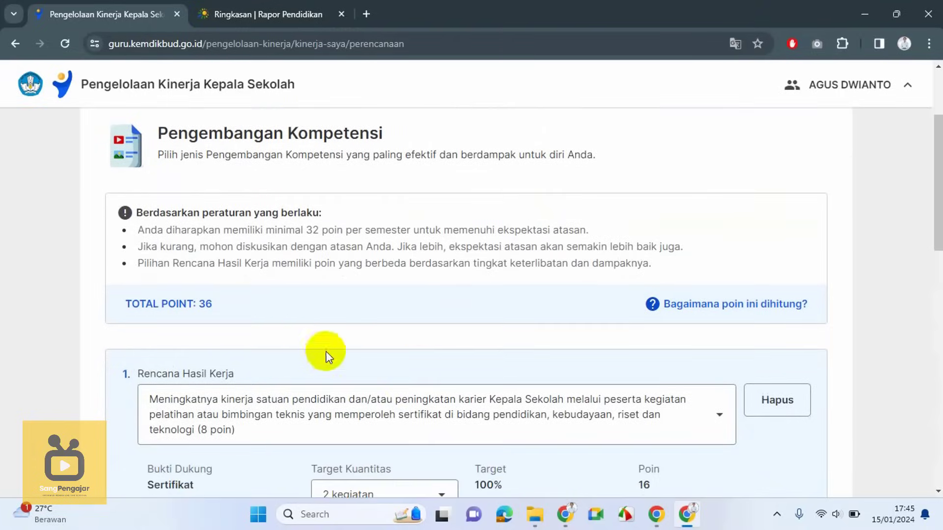
pyautogui.scroll(-15, 227, 308)
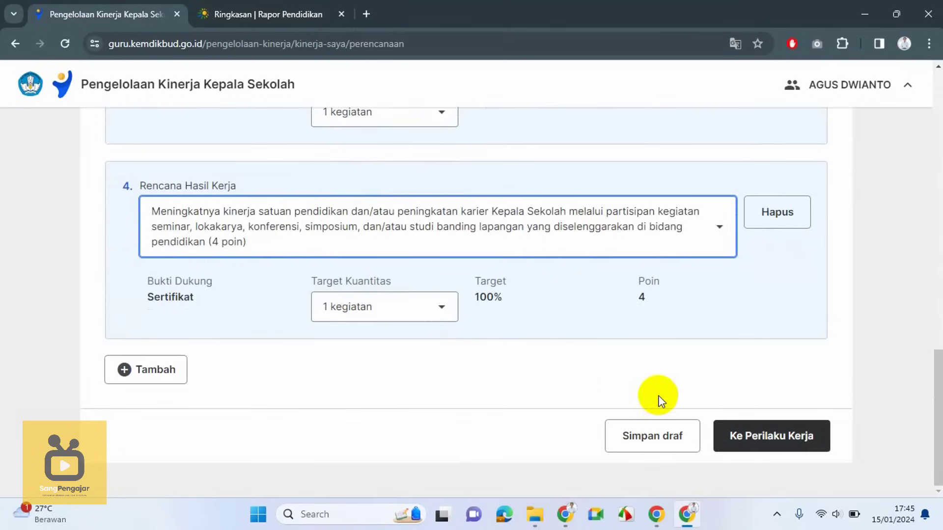
# Save the performance plan as a draft and resume the planning form at Praktik Kinerja
pyautogui.click(641, 443)
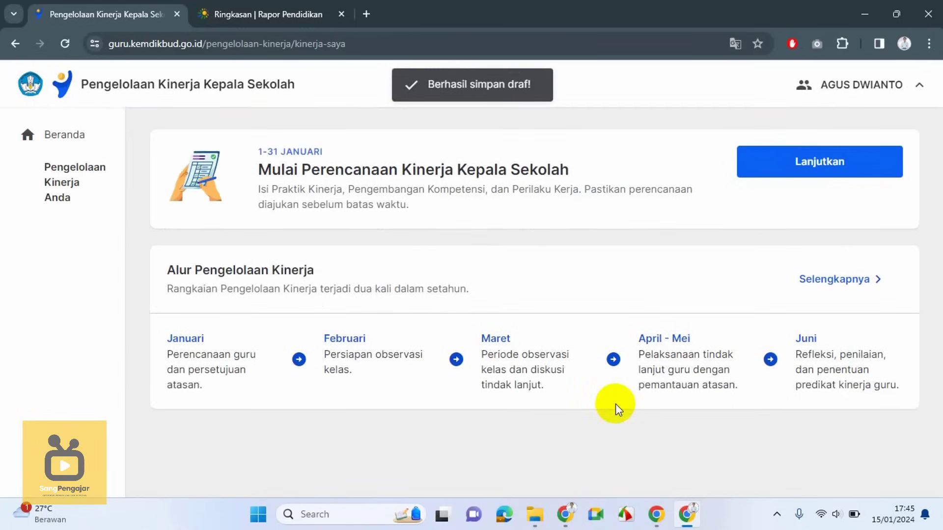
pyautogui.click(823, 162)
pyautogui.scroll(-14, 446, 290)
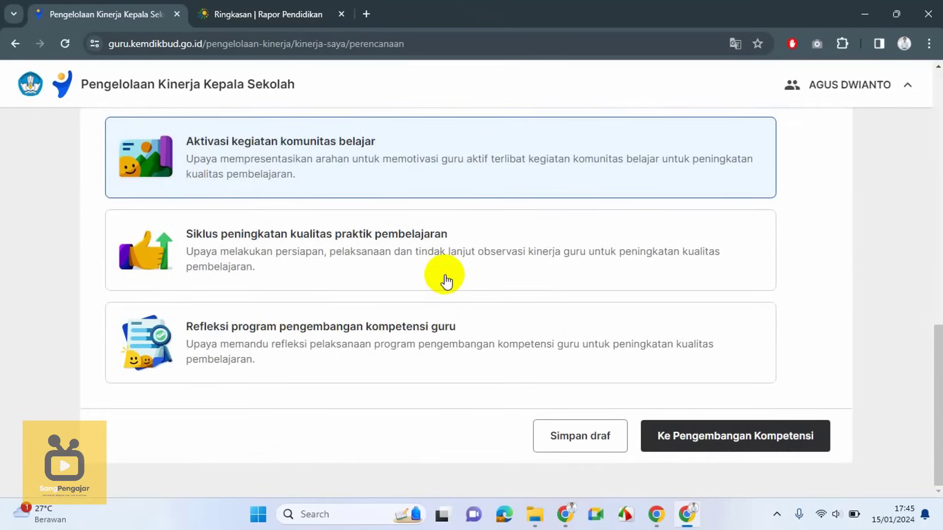
# Keep Aktivasi kegiatan komunitas belajar selected and continue through Pengembangan Kompetensi to Perilaku Kerja
pyautogui.scroll(3, 879, 219)
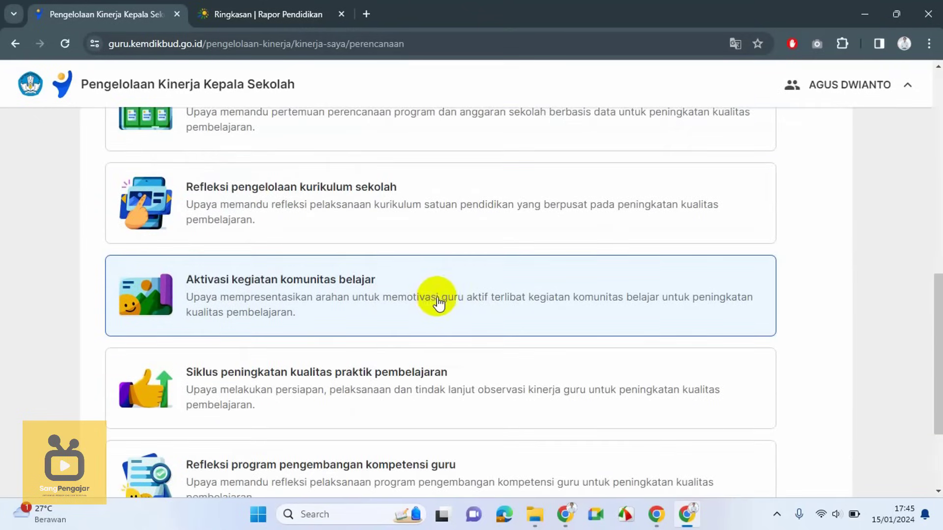
pyautogui.click(592, 297)
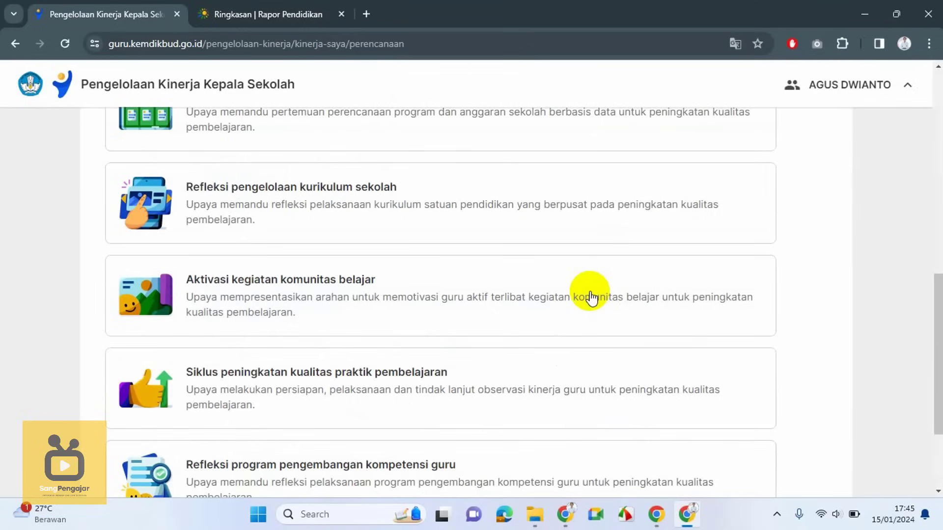
pyautogui.click(592, 297)
pyautogui.scroll(-3, 604, 319)
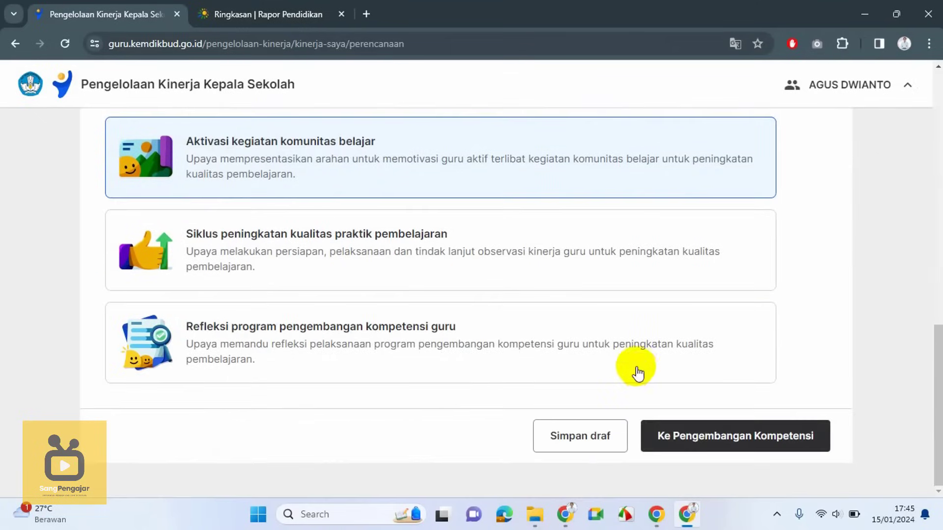
pyautogui.click(678, 442)
pyautogui.scroll(-3, 578, 334)
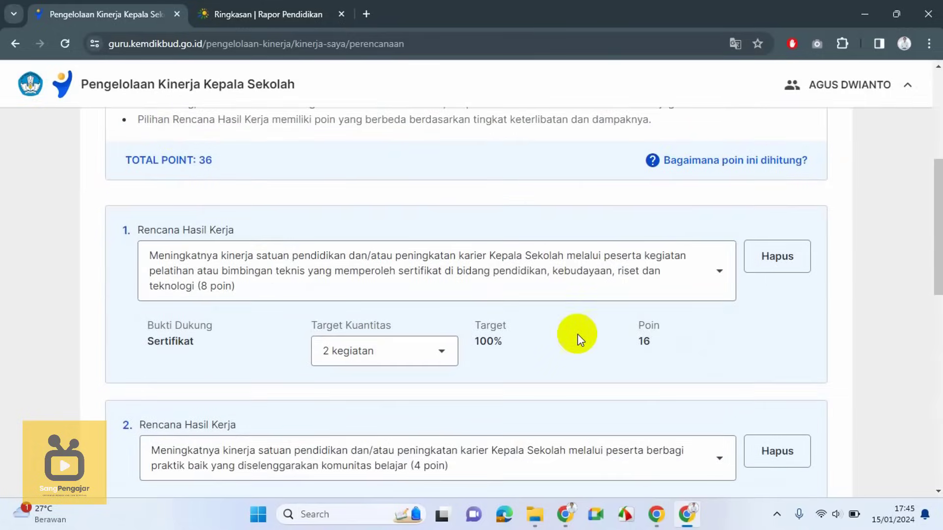
pyautogui.scroll(-10, 578, 334)
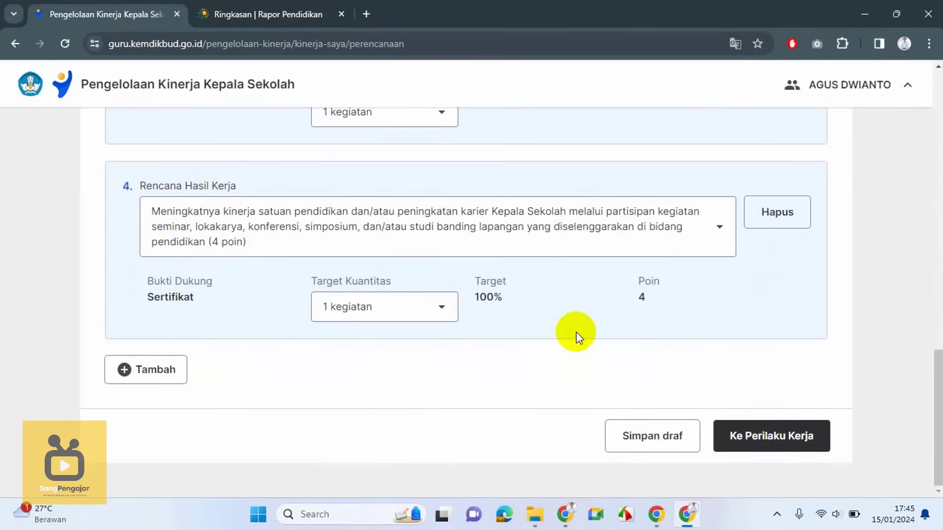
pyautogui.click(784, 437)
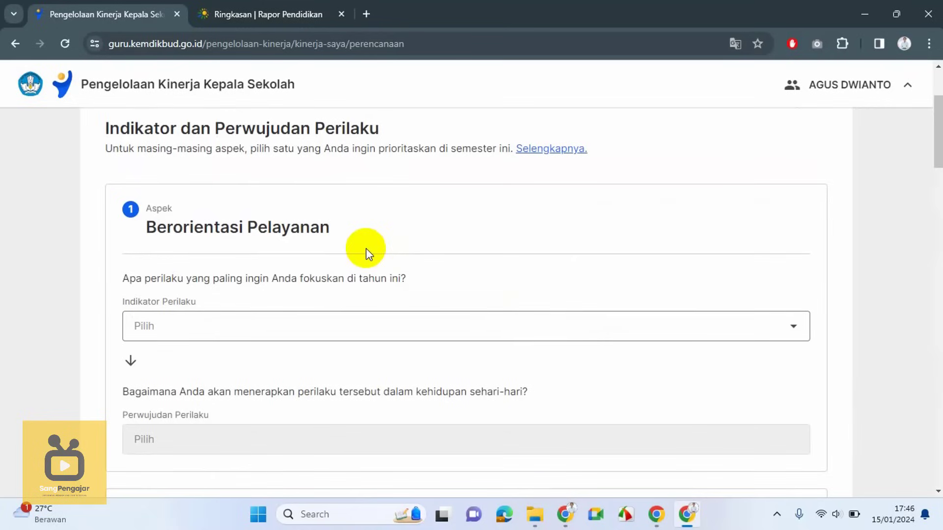
# Examine the Perilaku Kerja aspects from Berorientasi Pelayanan to Kolaboratif and the fields each one requires
pyautogui.scroll(-8, 297, 244)
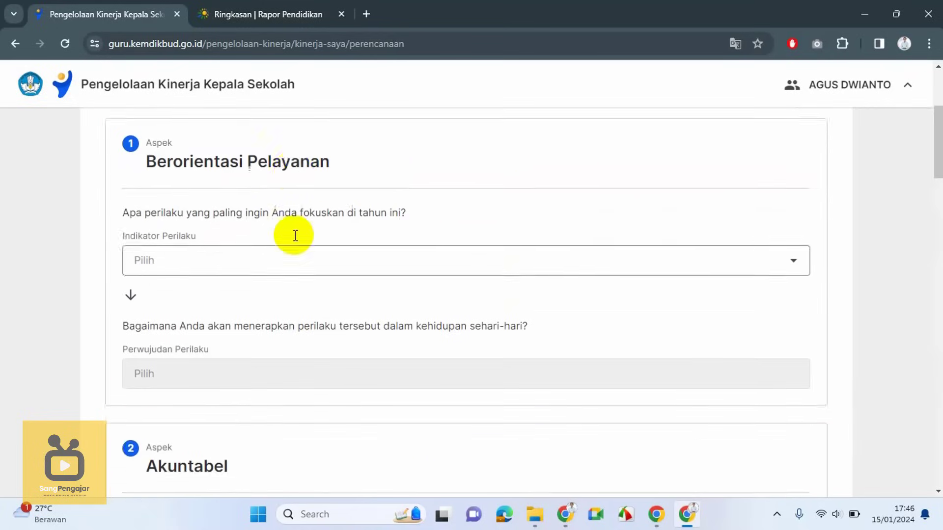
pyautogui.scroll(-10, 309, 255)
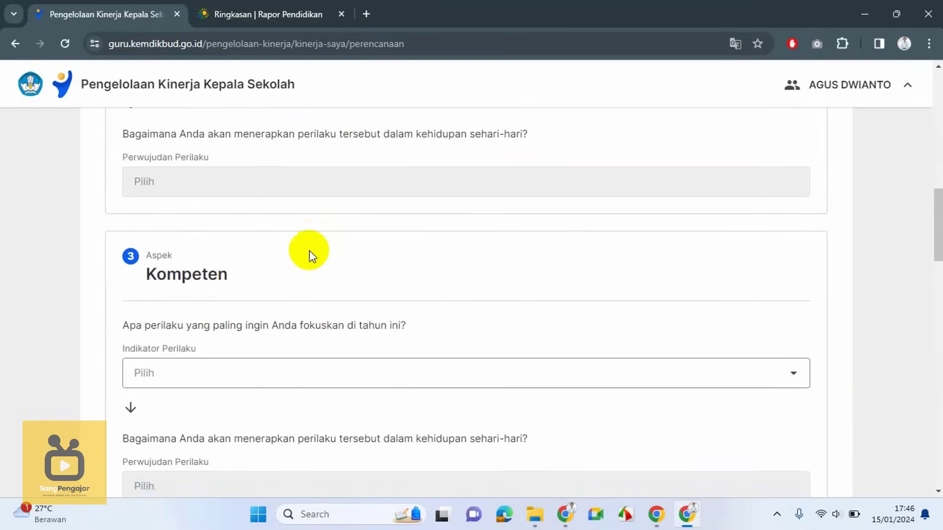
pyautogui.scroll(-14, 310, 255)
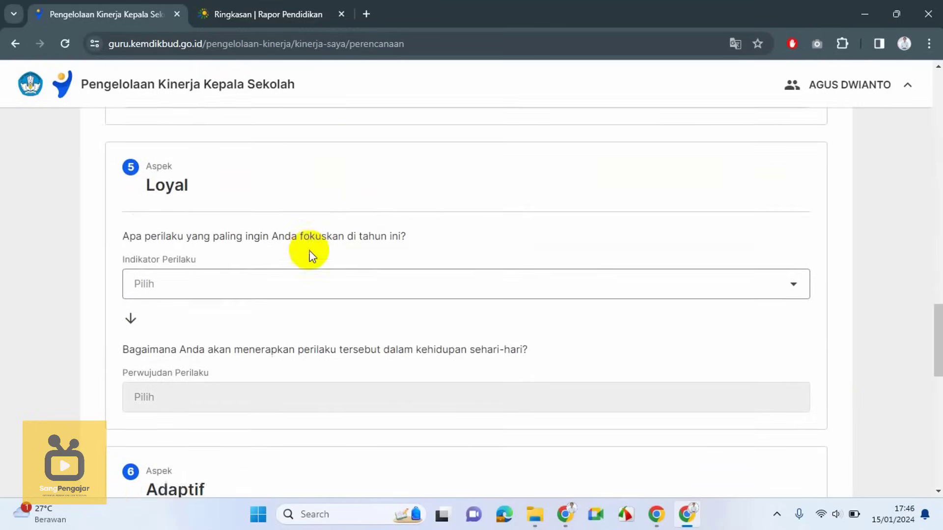
pyautogui.scroll(-3, 310, 256)
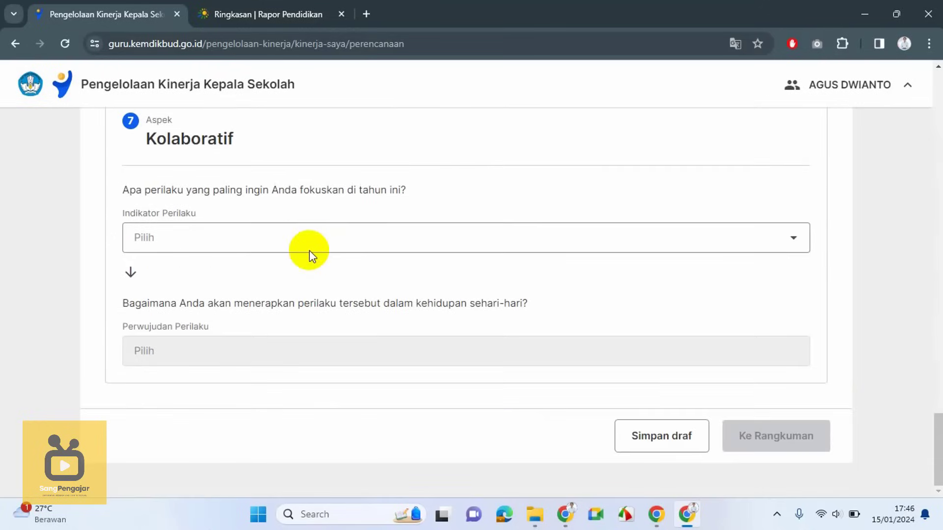
pyautogui.scroll(11, 310, 255)
pyautogui.scroll(20, 314, 252)
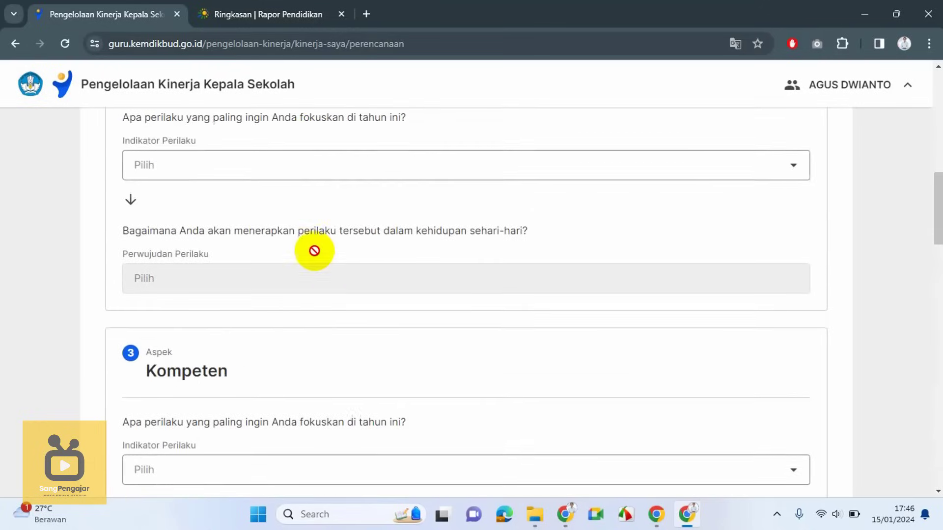
pyautogui.scroll(3, 314, 251)
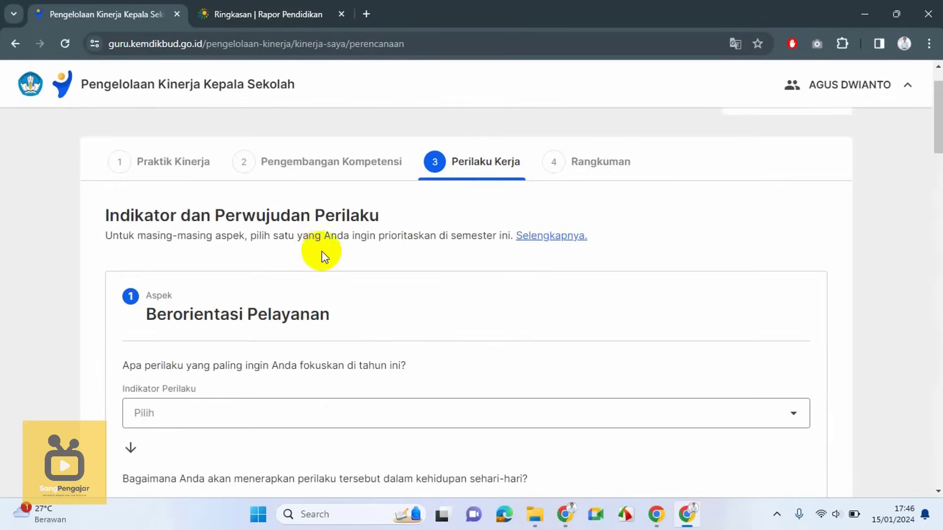
pyautogui.scroll(-4, 337, 255)
pyautogui.scroll(2, 326, 248)
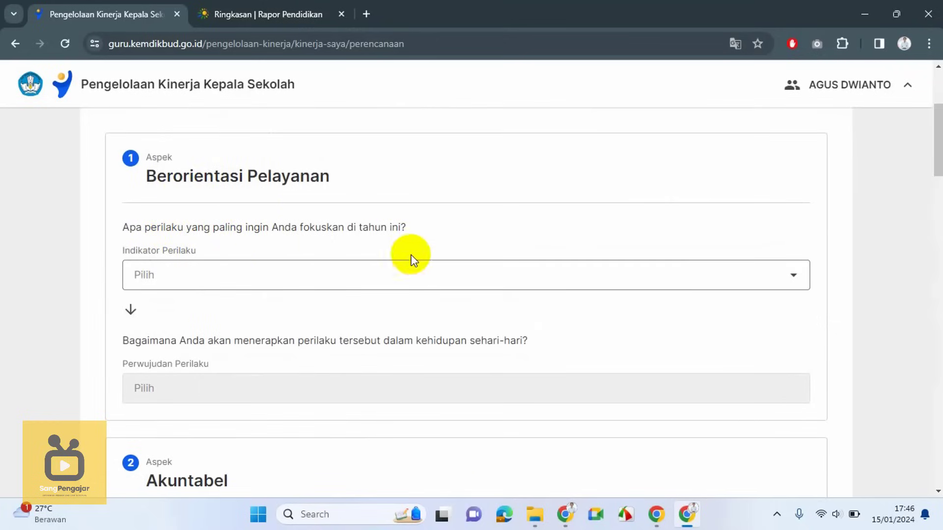
# For Berorientasi Pelayanan, choose the indicator starting "Bersifat ramah kepada peserta didik" and the perwujudan "Mengkomunikasikan informasi yang aktual dan akurat"
pyautogui.click(431, 276)
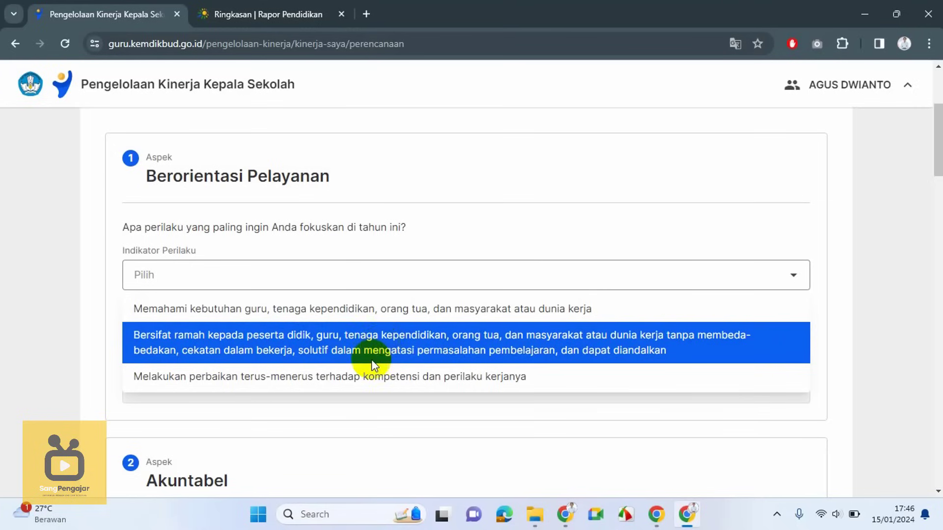
pyautogui.scroll(-1, 366, 374)
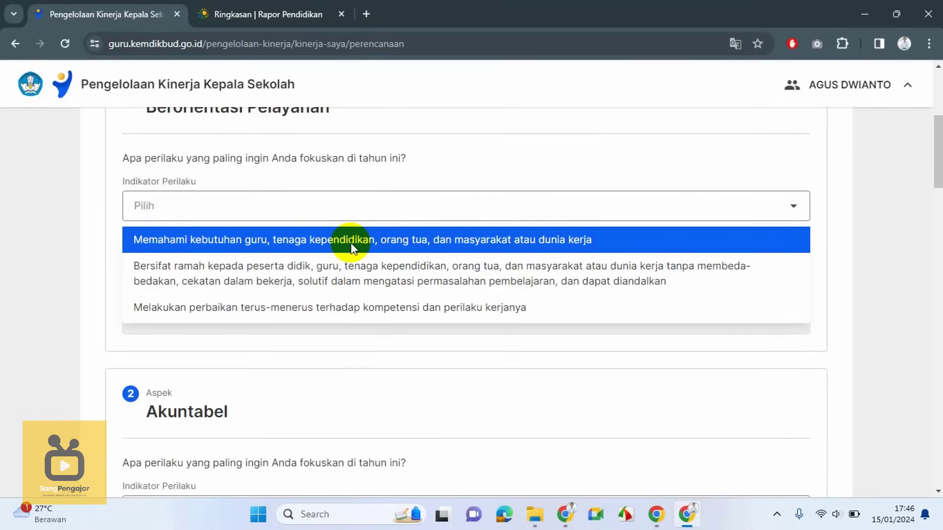
pyautogui.click(345, 279)
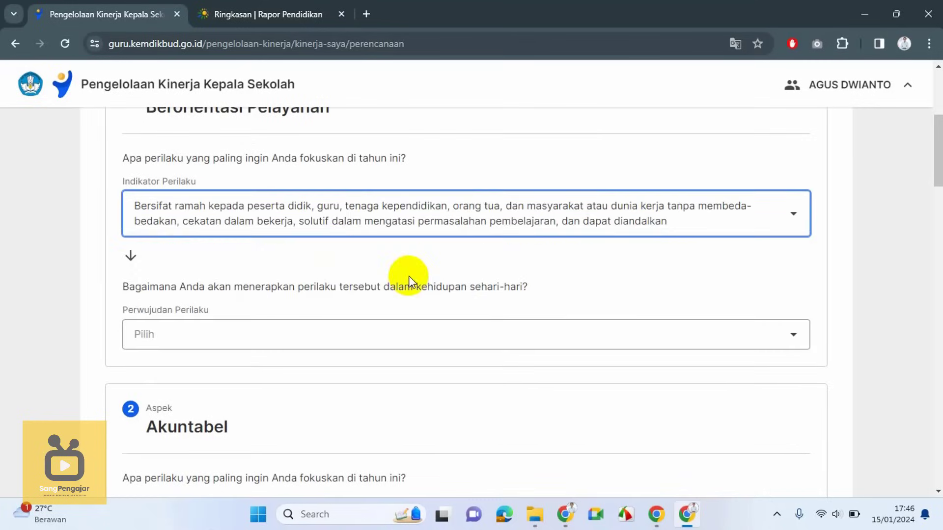
pyautogui.click(274, 341)
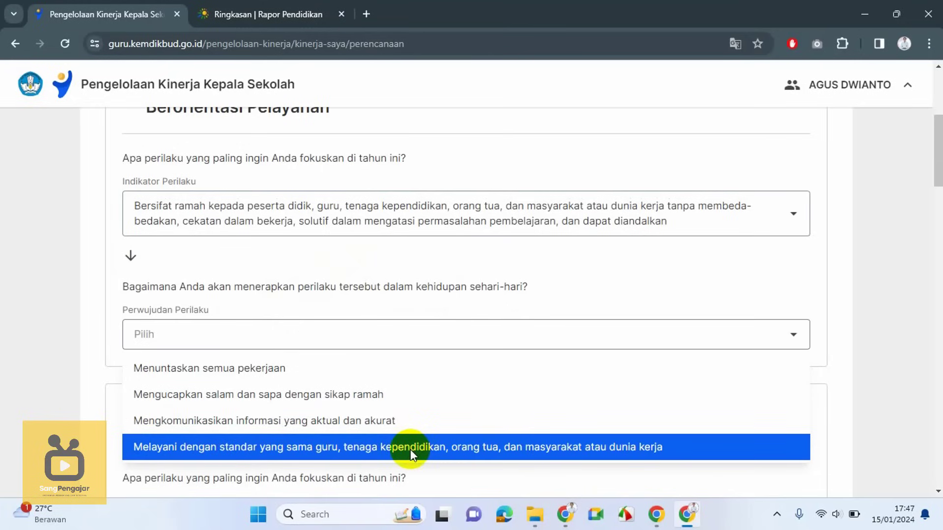
pyautogui.click(379, 420)
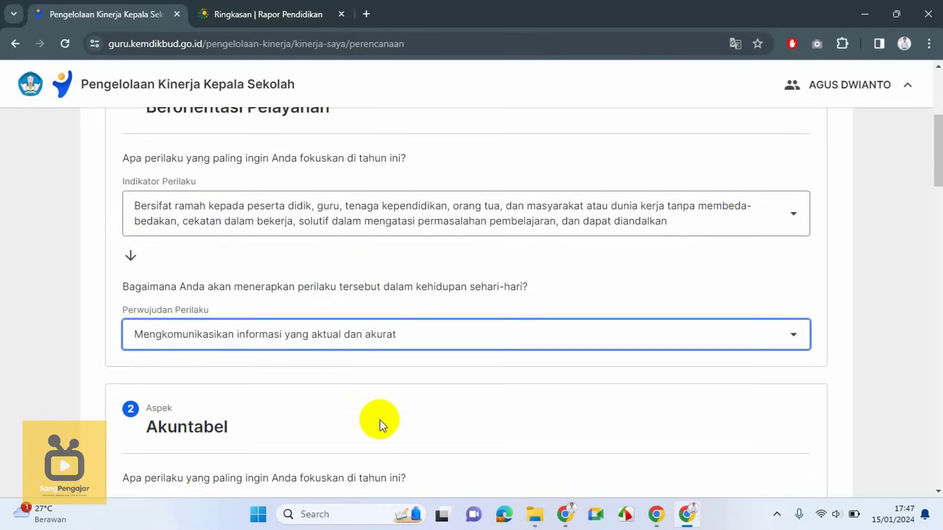
# For Akuntabel, choose the indicator starting "Melaksanakan tugas dengan jujur, bertanggung jawab" and the perwujudan "Melaksanakan pekerjaan sesuai dengan ketentuan"
pyautogui.scroll(-3, 364, 376)
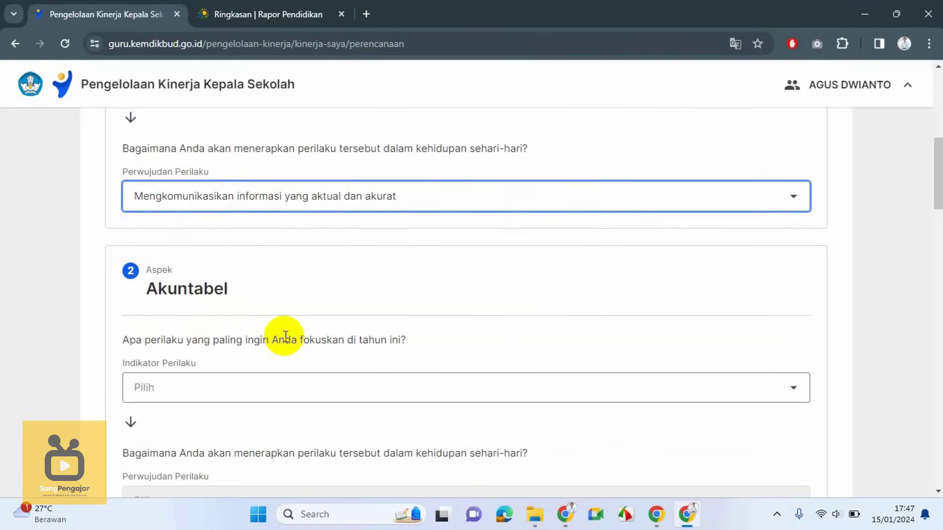
pyautogui.scroll(-3, 272, 311)
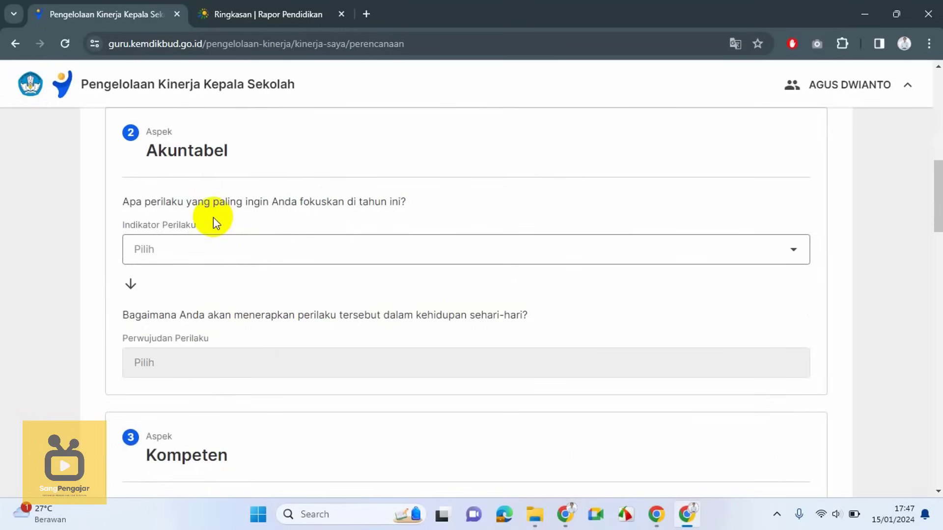
pyautogui.click(212, 250)
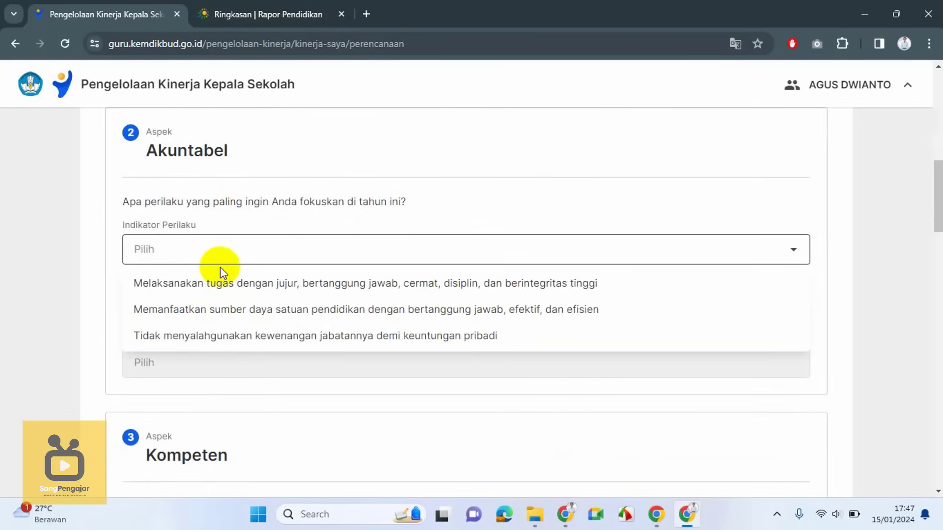
pyautogui.click(252, 283)
pyautogui.click(270, 372)
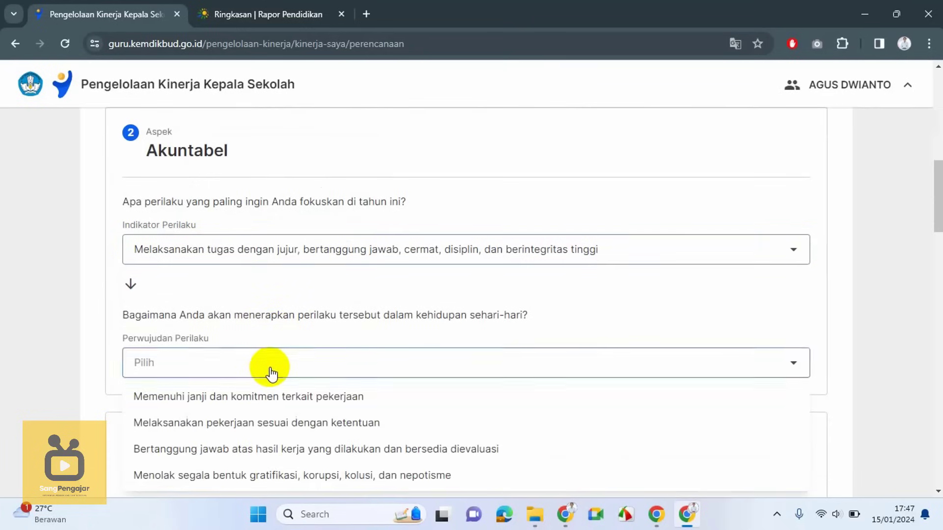
pyautogui.scroll(-3, 311, 379)
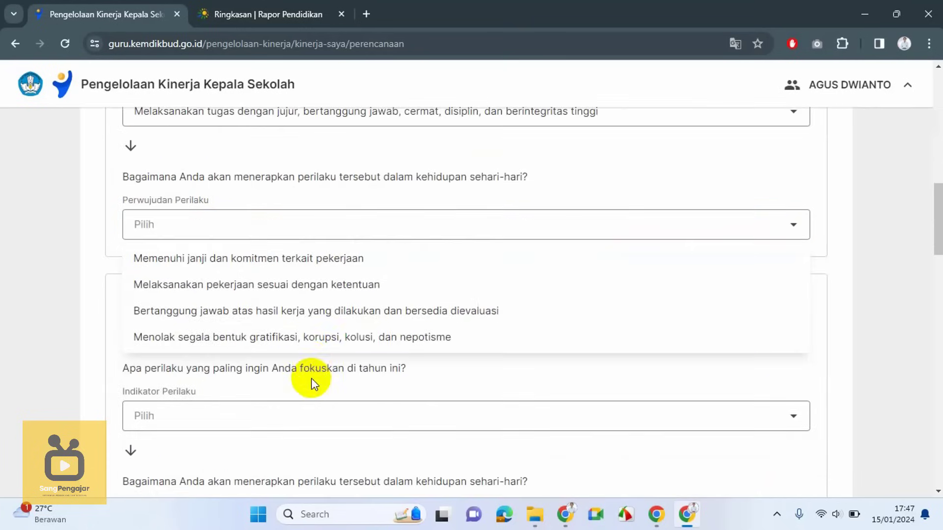
pyautogui.click(328, 293)
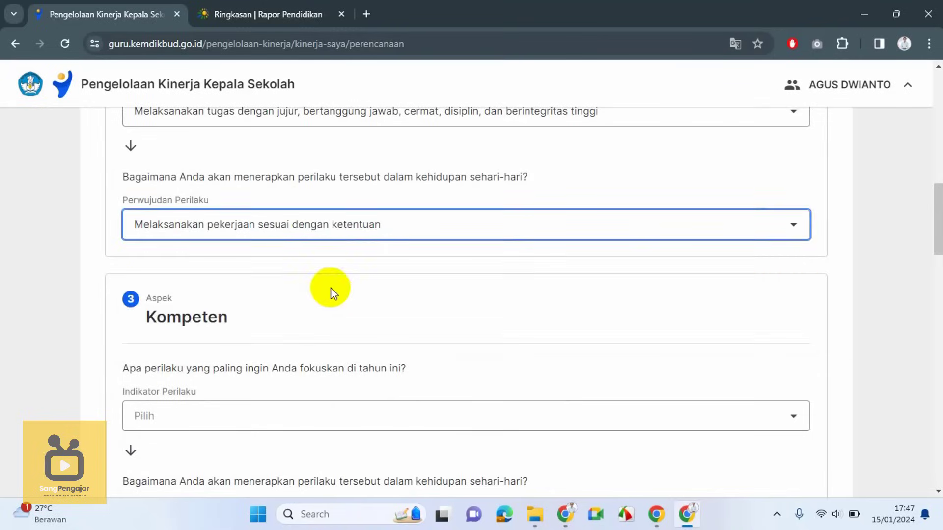
# For Kompeten, choose the indicator starting "Membantu guru, tenaga kependidikan" and the perwujudan starting "Membagikan pengetahuan dan pengalaman melalui diskusi dan dialog"
pyautogui.scroll(-4, 341, 299)
pyautogui.scroll(1, 282, 245)
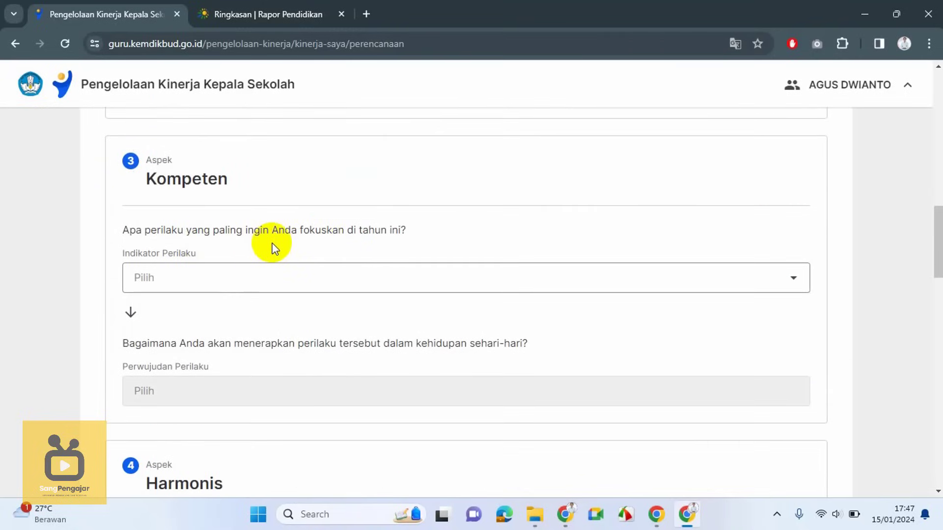
pyautogui.click(278, 280)
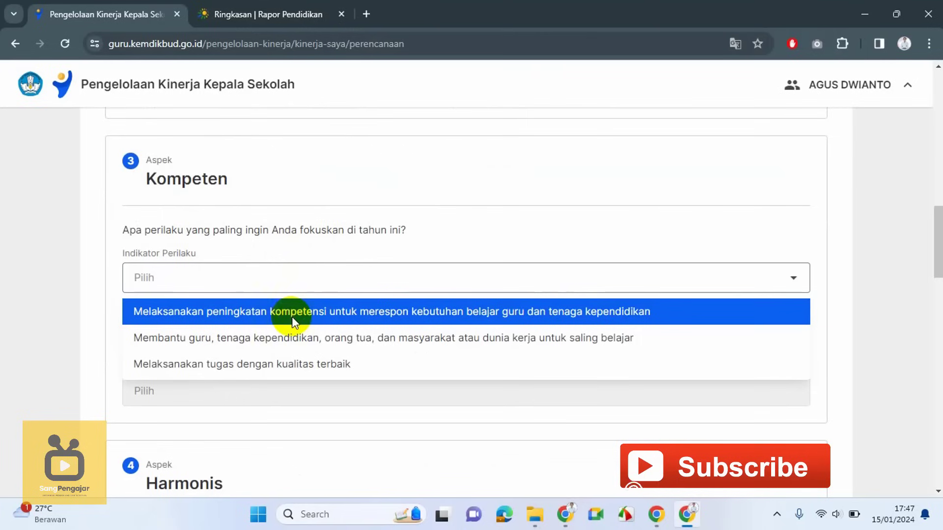
pyautogui.click(294, 339)
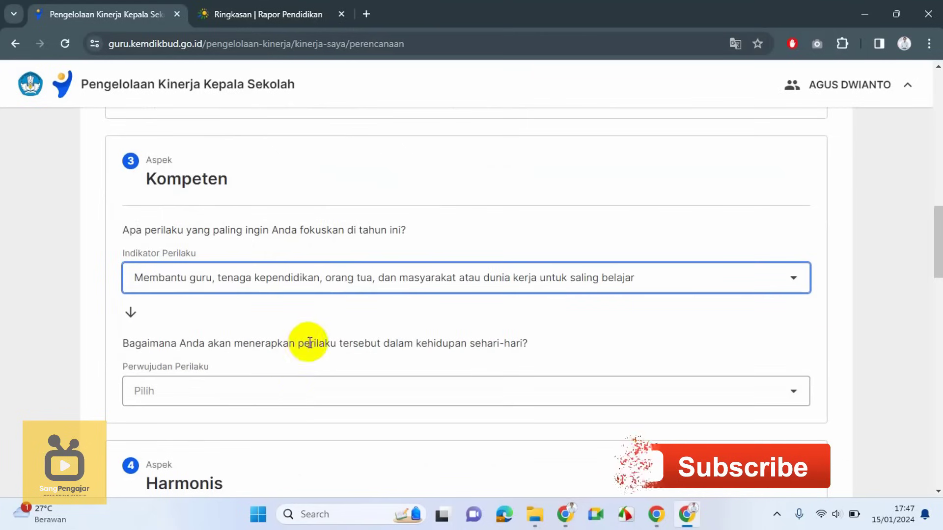
pyautogui.click(281, 399)
pyautogui.scroll(-1, 294, 405)
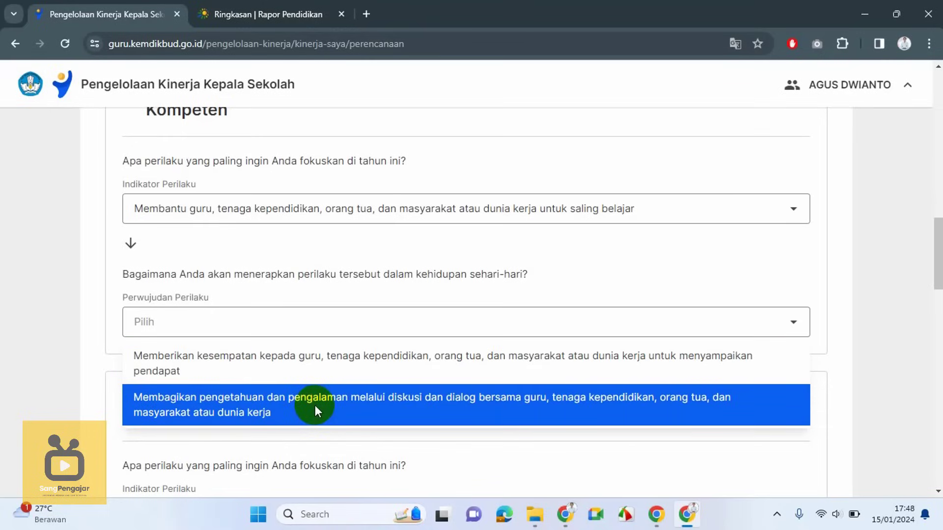
pyautogui.click(314, 405)
# For Harmonis, choose the indicator "Membangun lingkungan pembelajaran yang kondusif" and the perwujudan starting "Berinteraksi dengan guru, tenaga kependidikan"
pyautogui.scroll(-4, 338, 378)
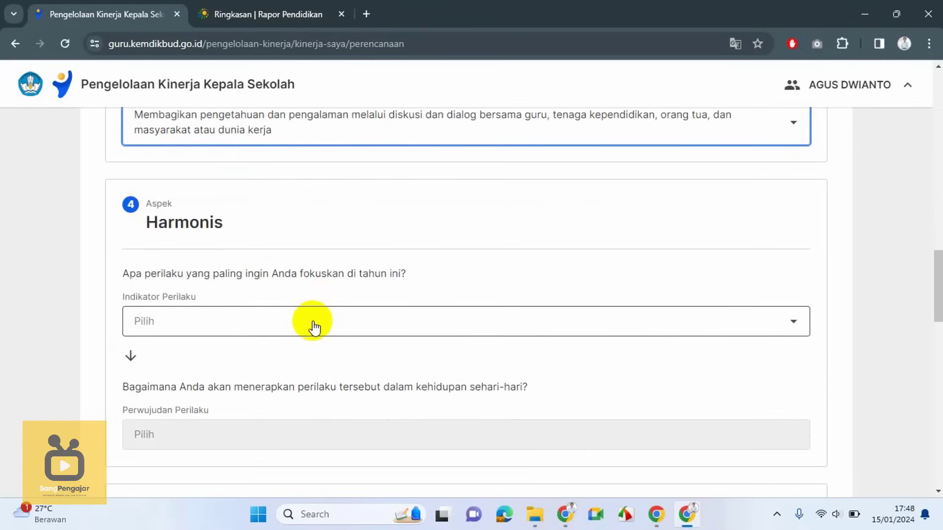
pyautogui.click(315, 326)
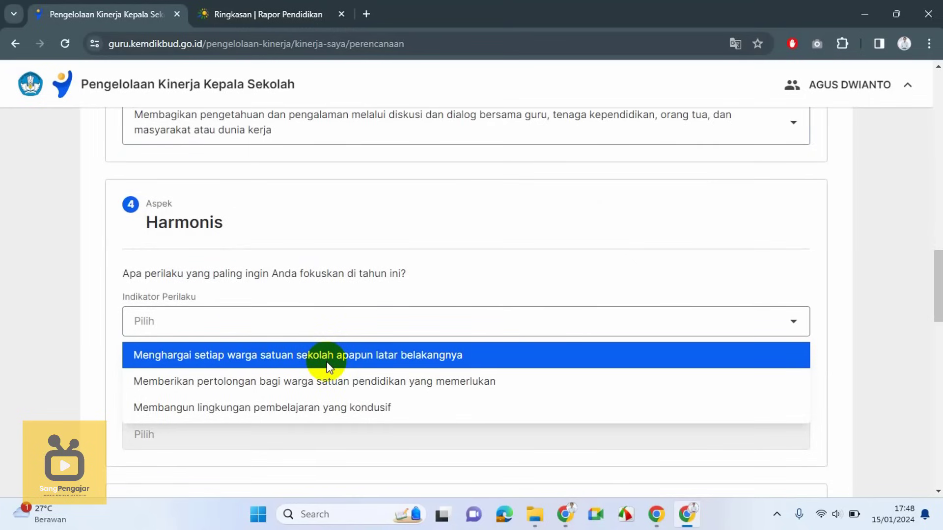
pyautogui.click(326, 407)
pyautogui.scroll(-3, 321, 344)
pyautogui.click(322, 305)
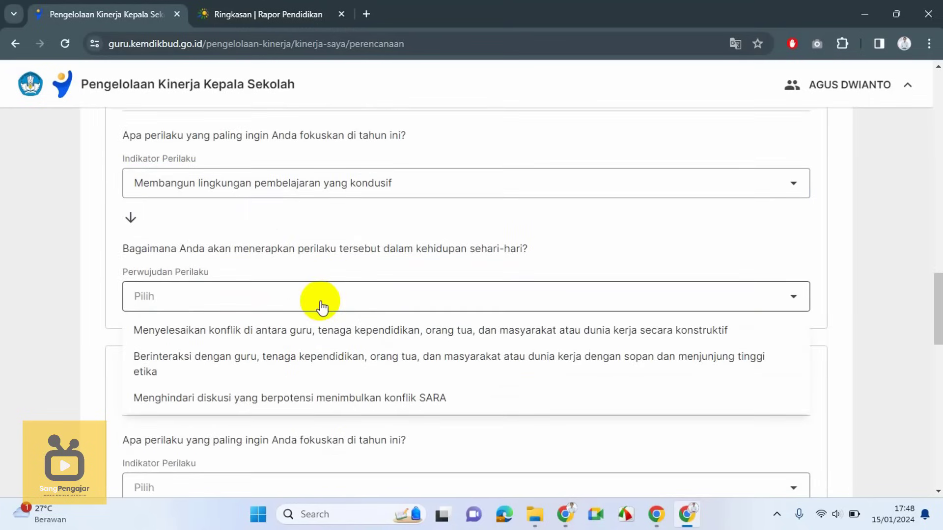
pyautogui.click(323, 349)
# For Loyal, choose the indicator starting "Memegang teguh moral dan mematuhi peraturan" and the perwujudan "Menyebarkan informasi yang mendukung transformasi pembelajaran"
pyautogui.scroll(-5, 327, 314)
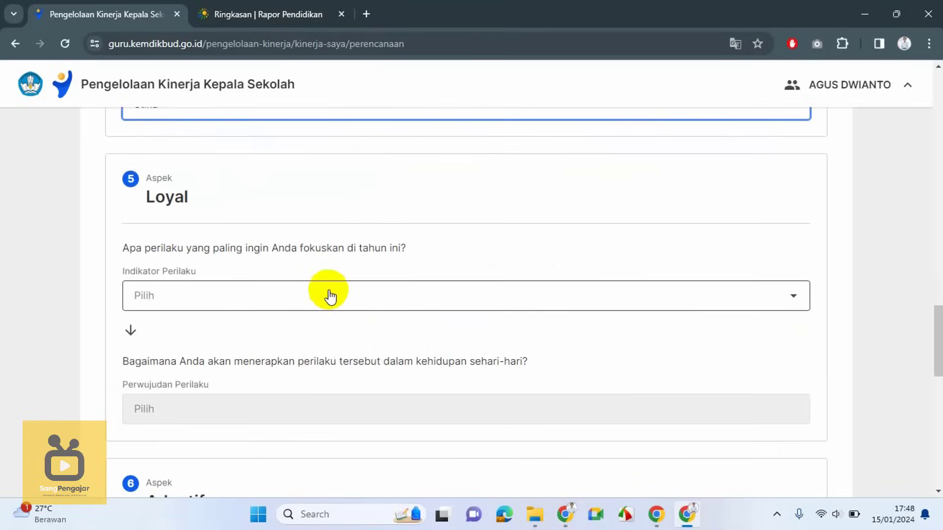
pyautogui.click(329, 295)
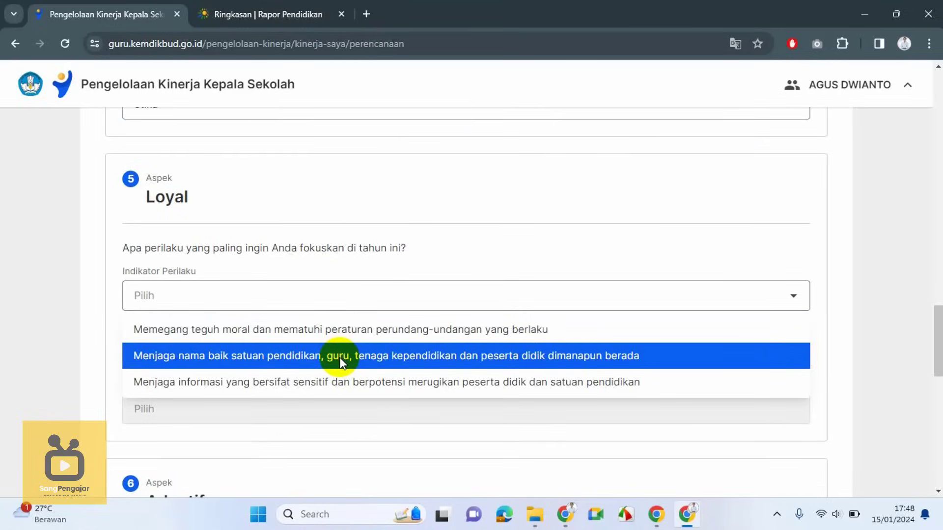
pyautogui.click(333, 330)
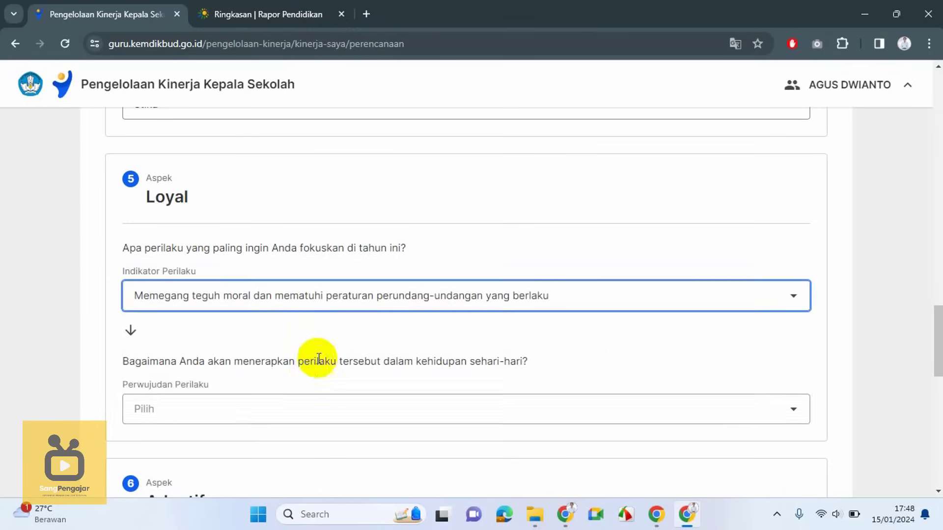
pyautogui.click(294, 411)
pyautogui.scroll(-1, 324, 393)
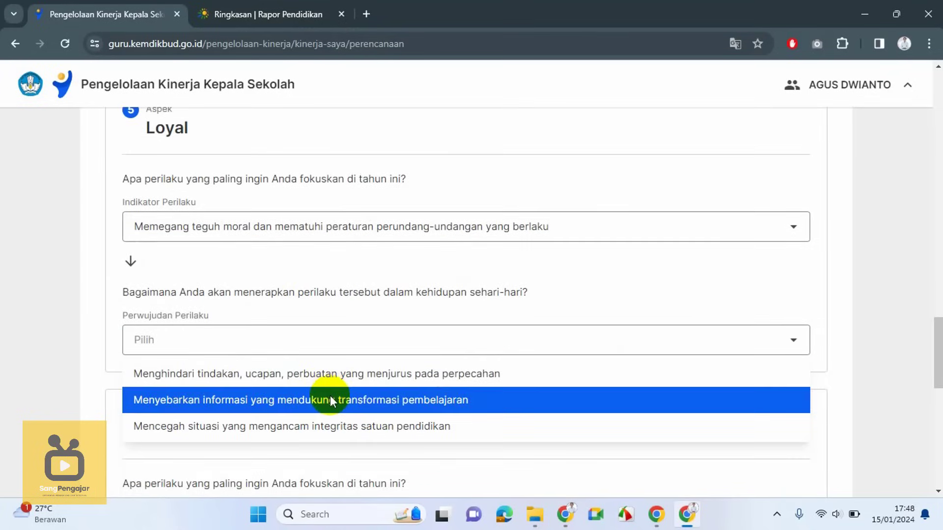
pyautogui.click(340, 399)
# For Adaptif, choose the indicator starting "Terus berinovasi dan mengembangkan kreativitas" and the perwujudan starting "Membuat inovasi yang mendukung tujuan satuan pendidikan"
pyautogui.scroll(-5, 392, 391)
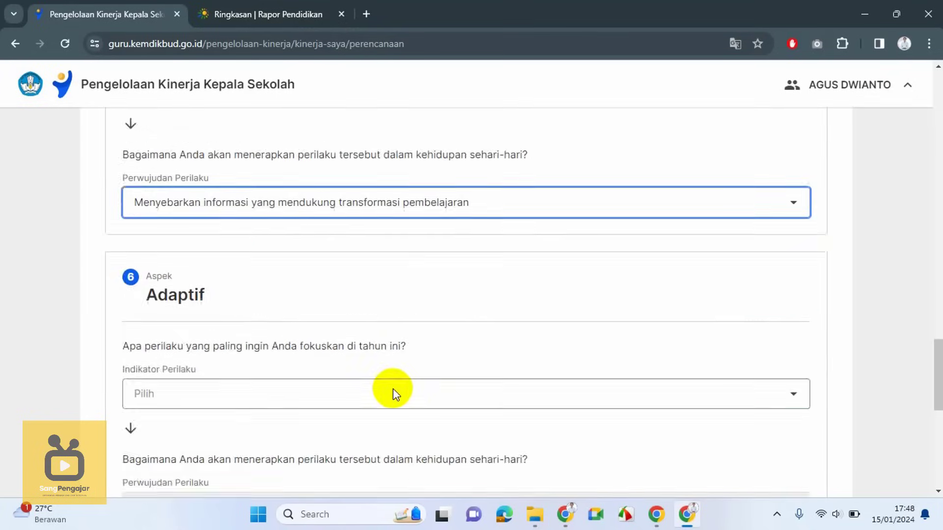
pyautogui.click(324, 255)
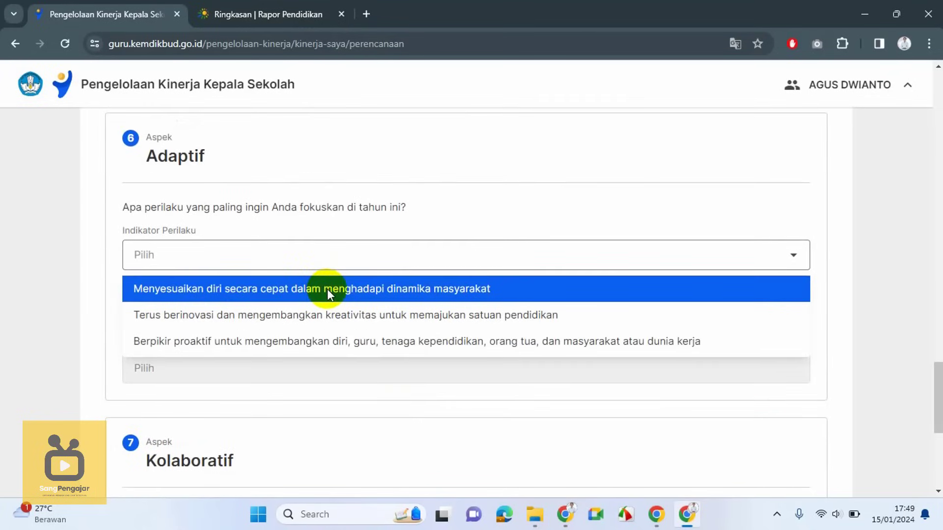
pyautogui.click(337, 316)
pyautogui.click(309, 372)
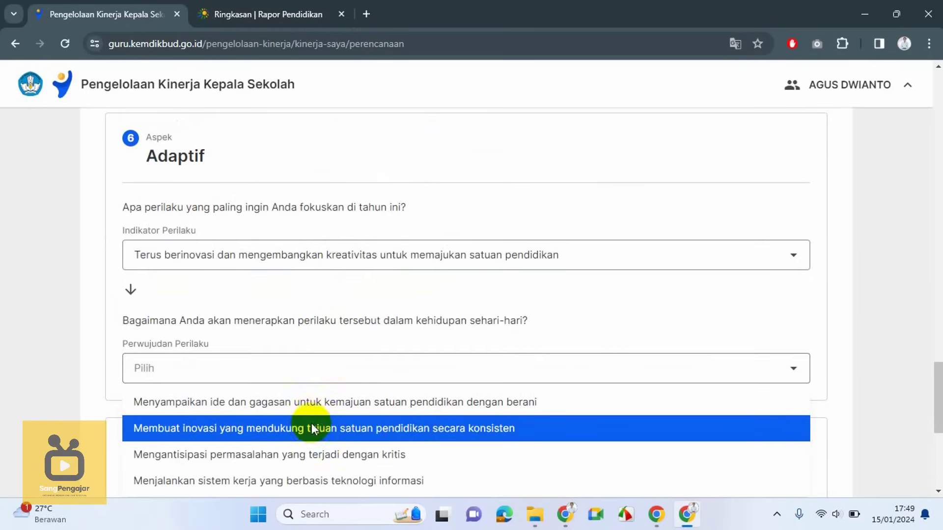
pyautogui.click(373, 429)
# For Kolaboratif, choose the indicator starting "Memberi kesempatan kepada warga satuan pendidikan" and the perwujudan "Menerima pendapat dan saran dalam menyelesaikan tugas"
pyautogui.scroll(-5, 388, 369)
pyautogui.click(357, 290)
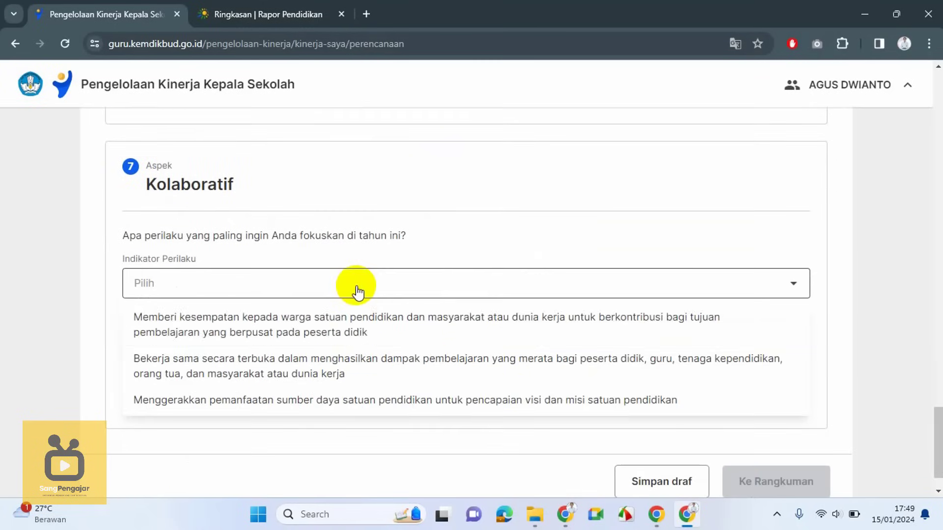
pyautogui.click(376, 325)
pyautogui.click(344, 414)
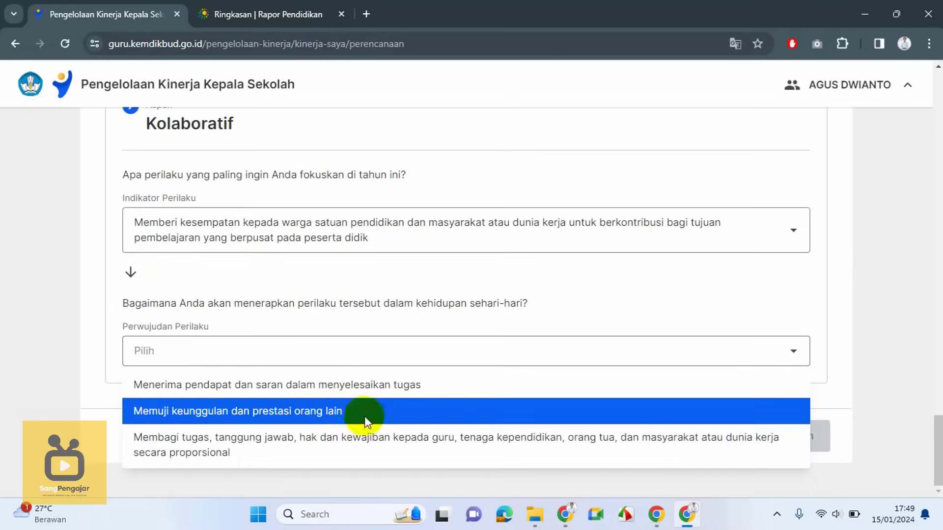
pyautogui.click(356, 390)
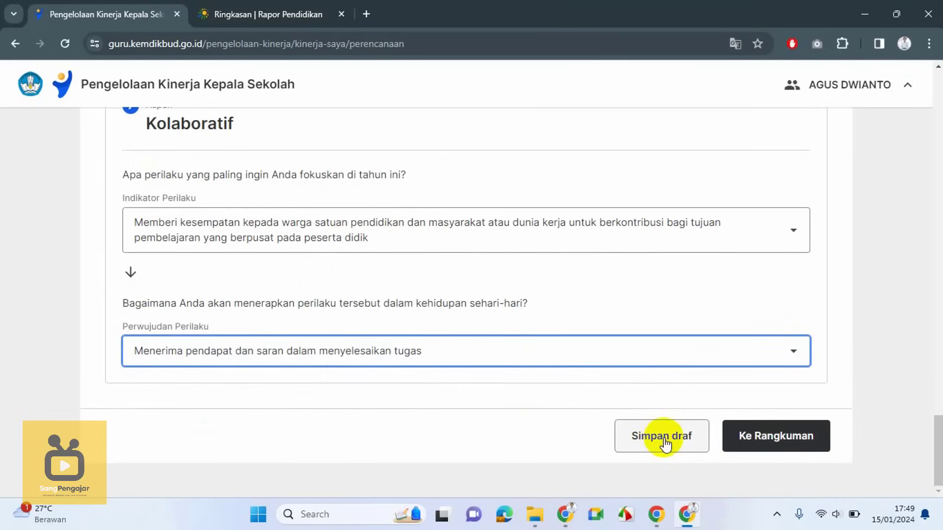
# Proceed to the plan summary and review the Hasil Kerja Utama items down to the Perilaku Kerja table
pyautogui.click(755, 446)
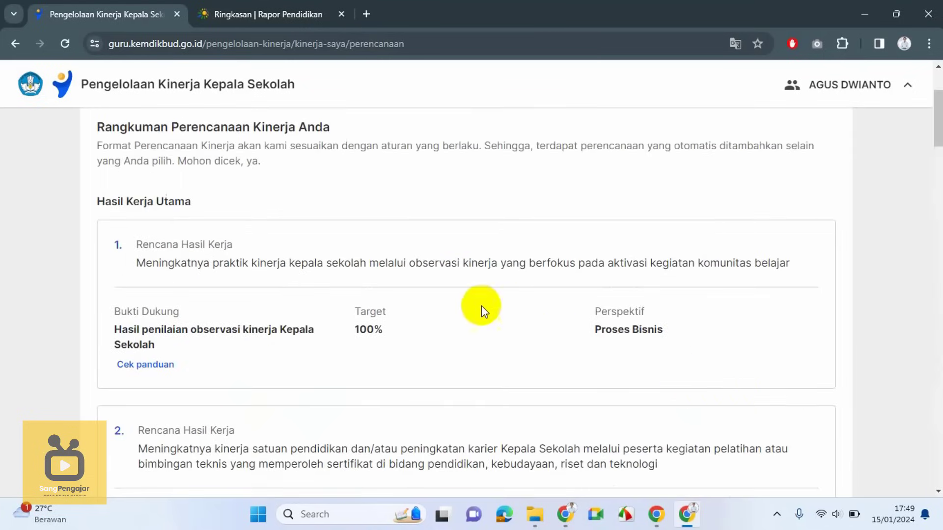
pyautogui.scroll(-3, 491, 297)
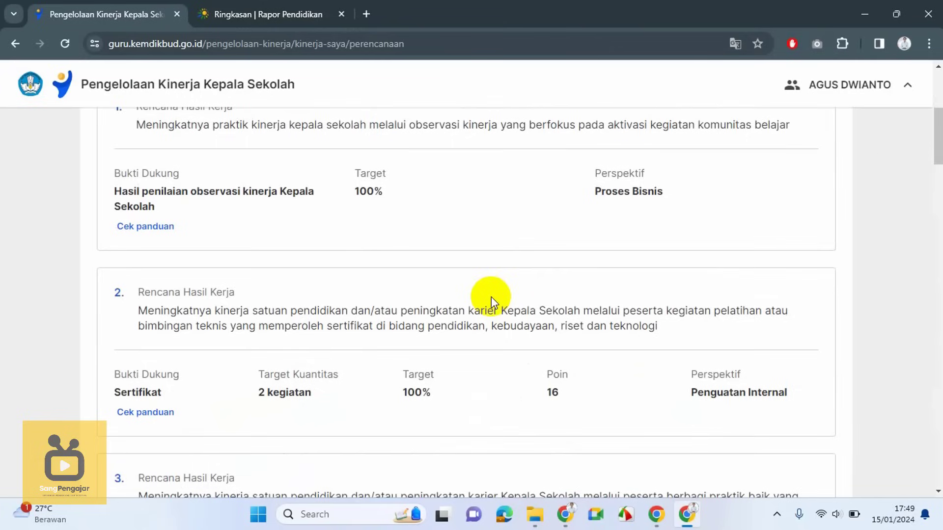
pyautogui.scroll(2, 491, 296)
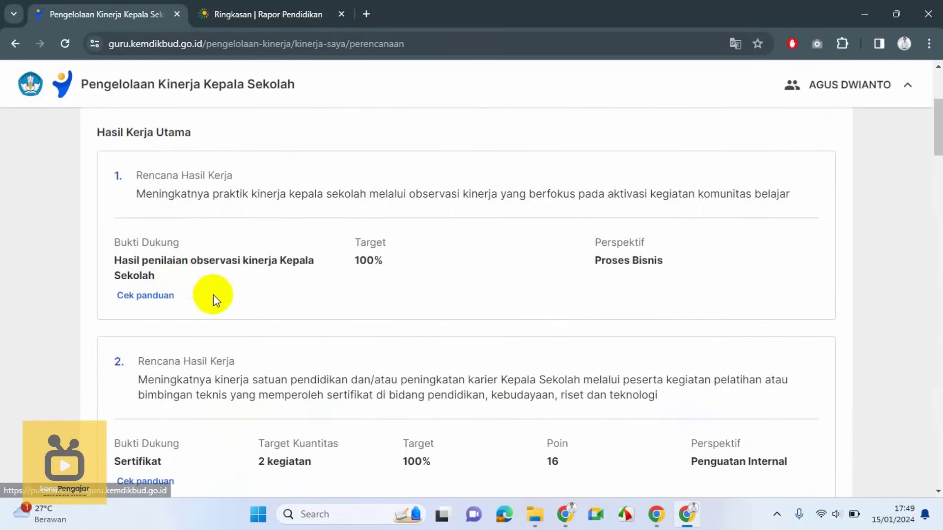
pyautogui.scroll(-8, 211, 297)
pyautogui.scroll(-18, 231, 300)
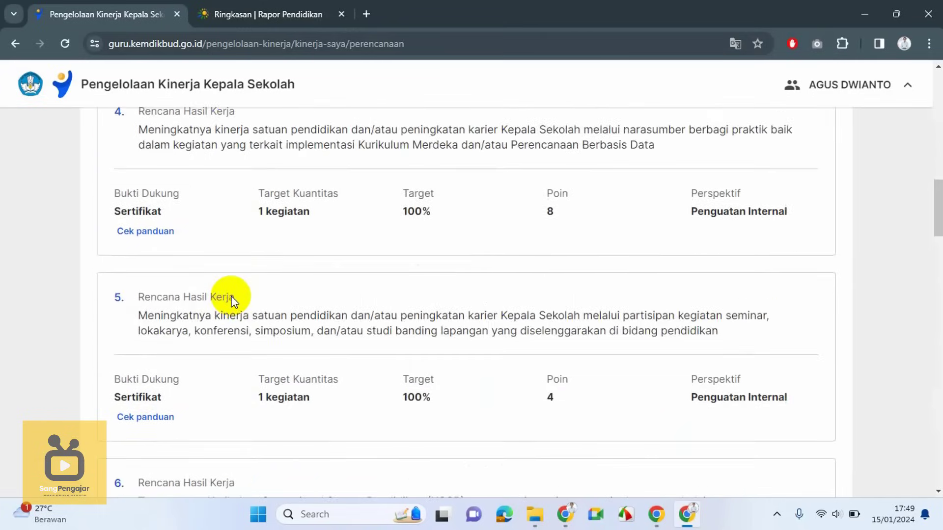
pyautogui.scroll(-11, 231, 297)
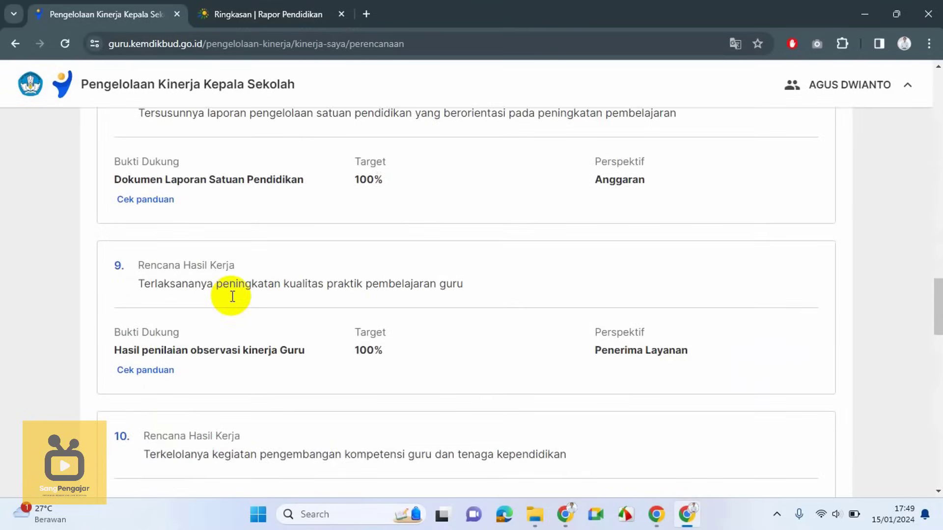
pyautogui.scroll(-3, 232, 296)
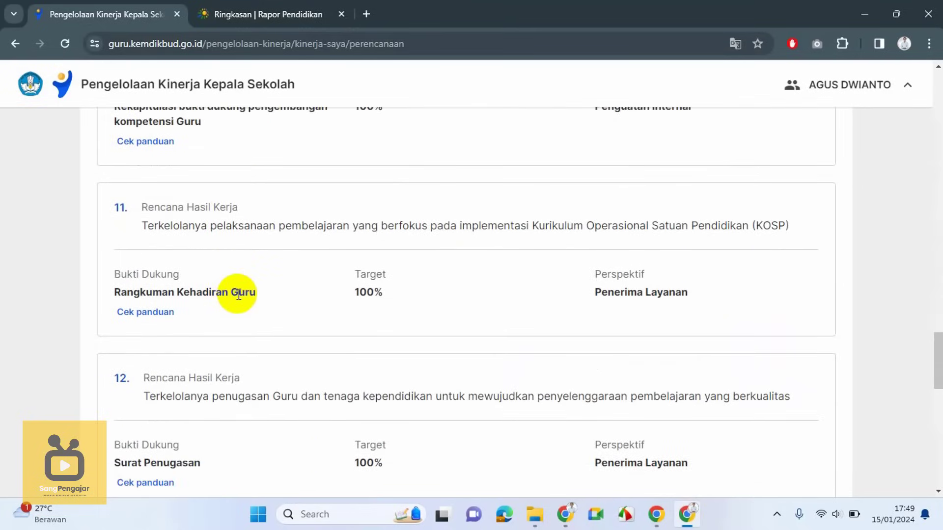
pyautogui.scroll(-6, 235, 295)
pyautogui.scroll(3, 246, 293)
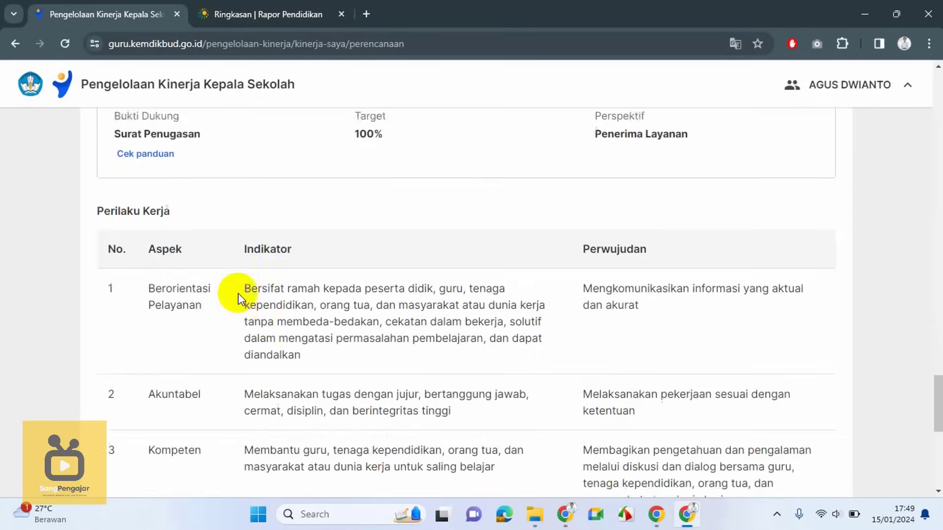
pyautogui.scroll(-3, 264, 290)
pyautogui.scroll(3, 263, 287)
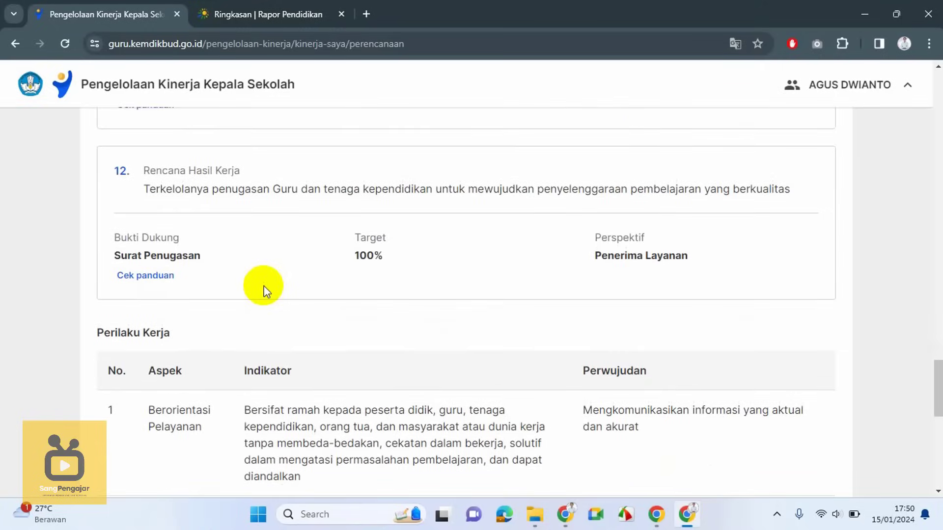
# Recheck each Rencana Hasil Kerja with its Bukti Dukung and Target in the summary, plus the seven Perilaku Kerja aspects
pyautogui.scroll(3, 265, 290)
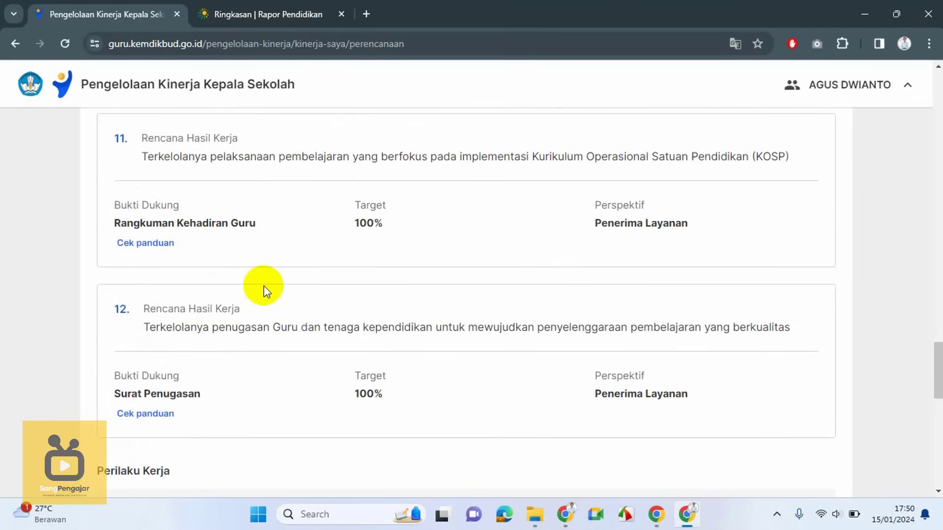
pyautogui.scroll(3, 265, 290)
pyautogui.scroll(3, 264, 289)
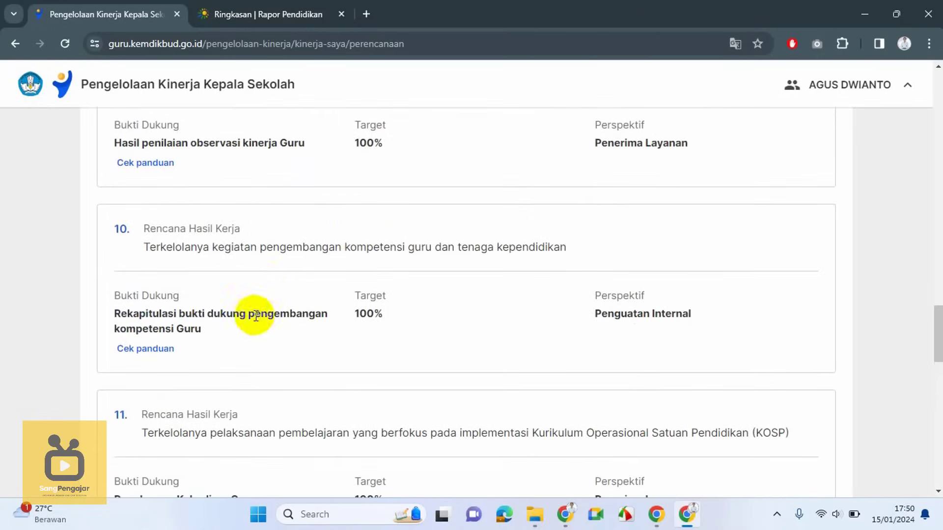
pyautogui.scroll(-4, 250, 315)
pyautogui.scroll(14, 255, 327)
pyautogui.scroll(20, 259, 331)
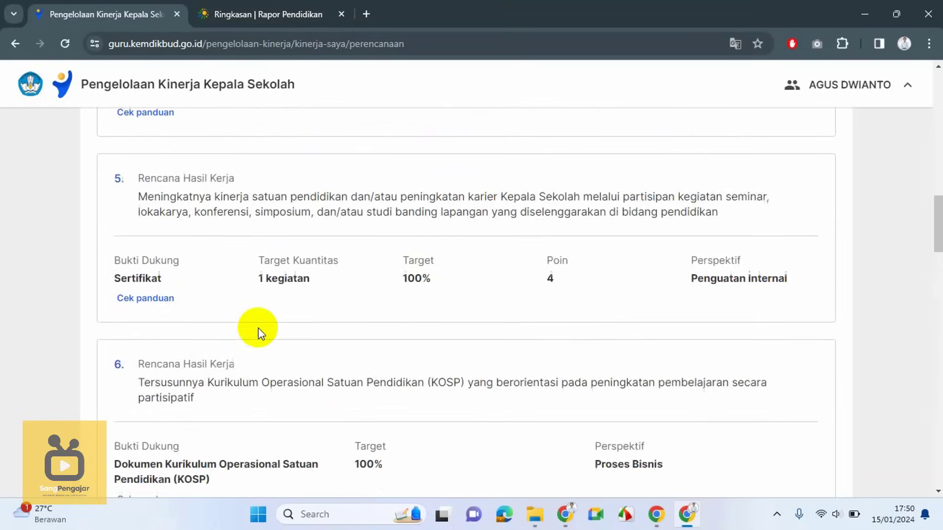
pyautogui.scroll(3, 258, 332)
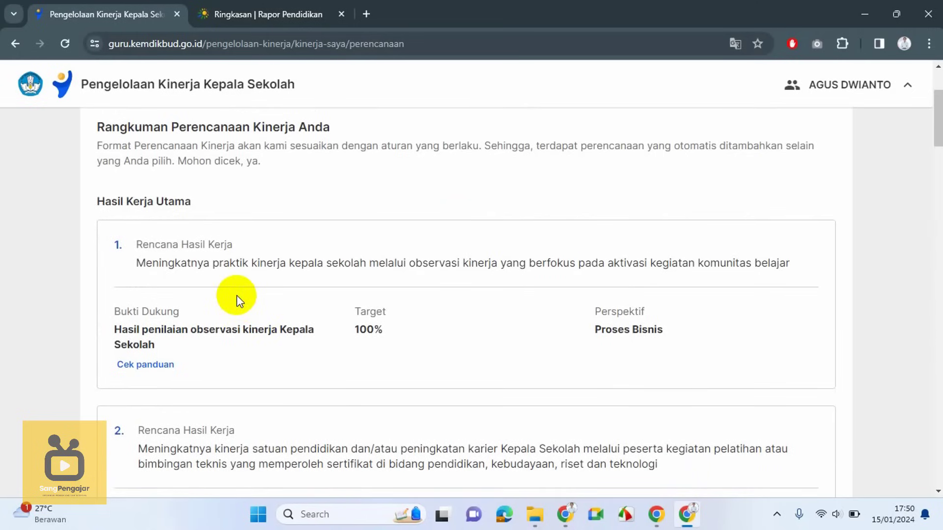
pyautogui.scroll(-6, 248, 342)
pyautogui.scroll(-8, 245, 325)
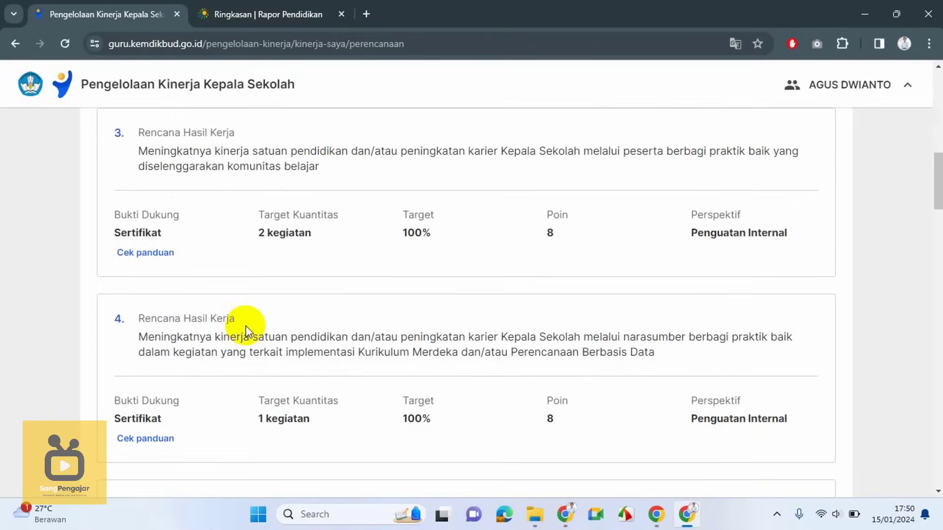
pyautogui.scroll(-13, 246, 373)
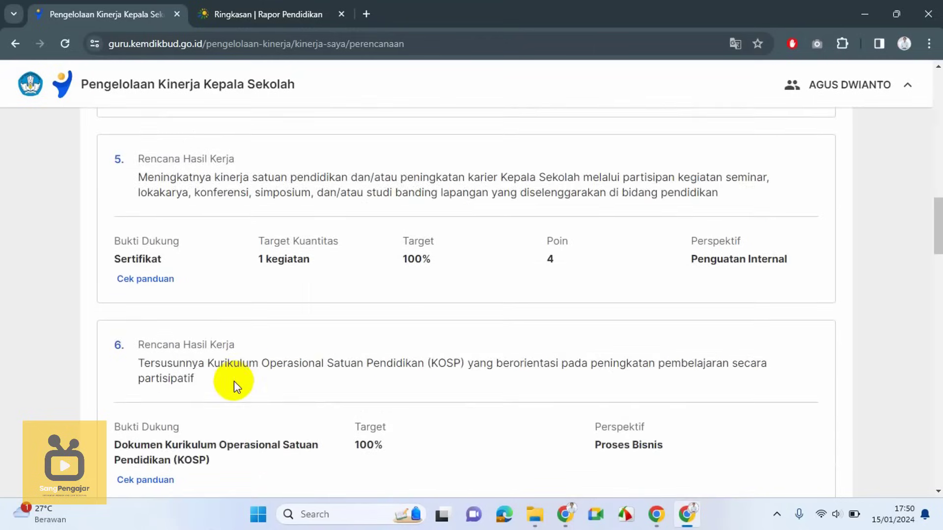
pyautogui.scroll(-15, 240, 398)
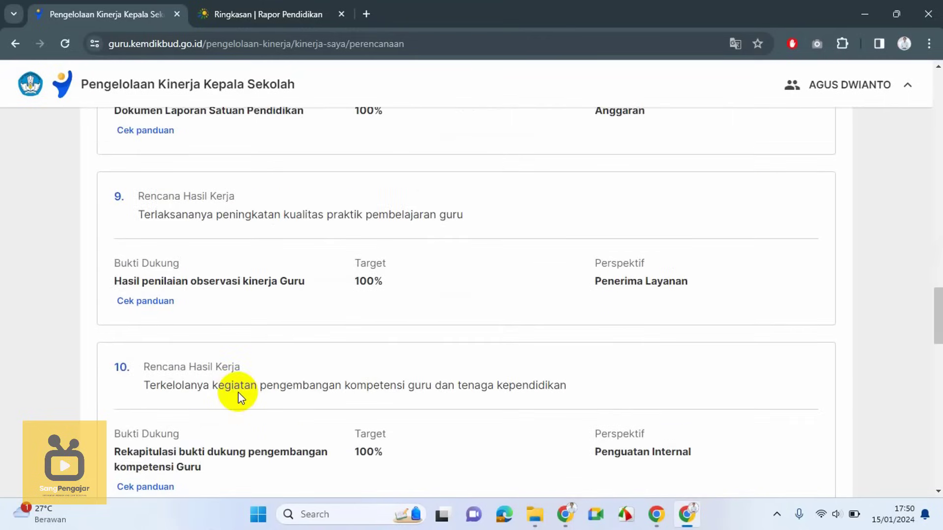
pyautogui.scroll(-6, 241, 397)
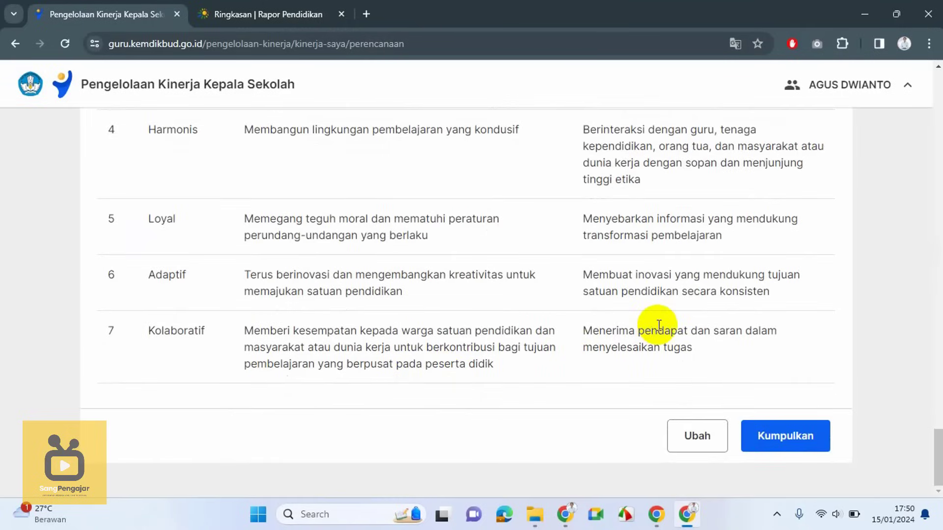
pyautogui.scroll(3, 659, 324)
pyautogui.scroll(-3, 659, 324)
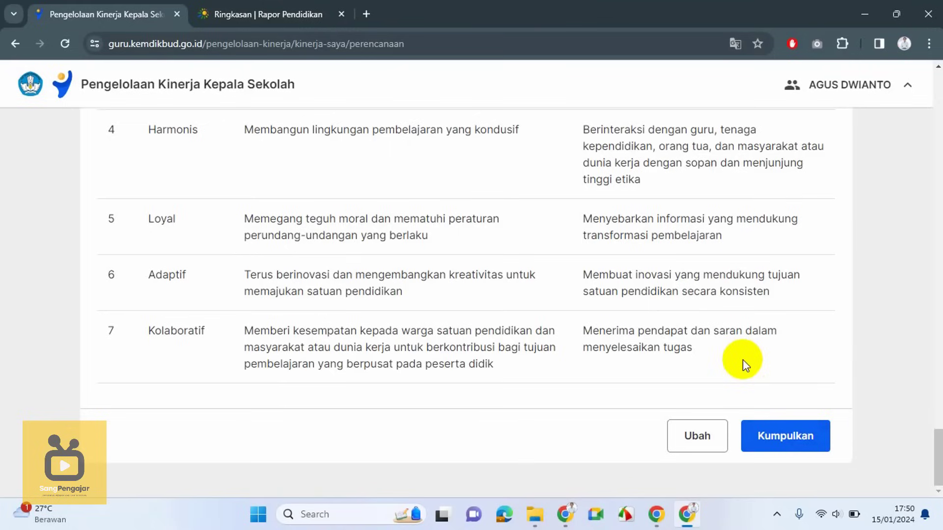
# Reopen the plan for editing and go through the Praktik Kinerja choice and the Pengembangan Kompetensi entries
pyautogui.click(689, 442)
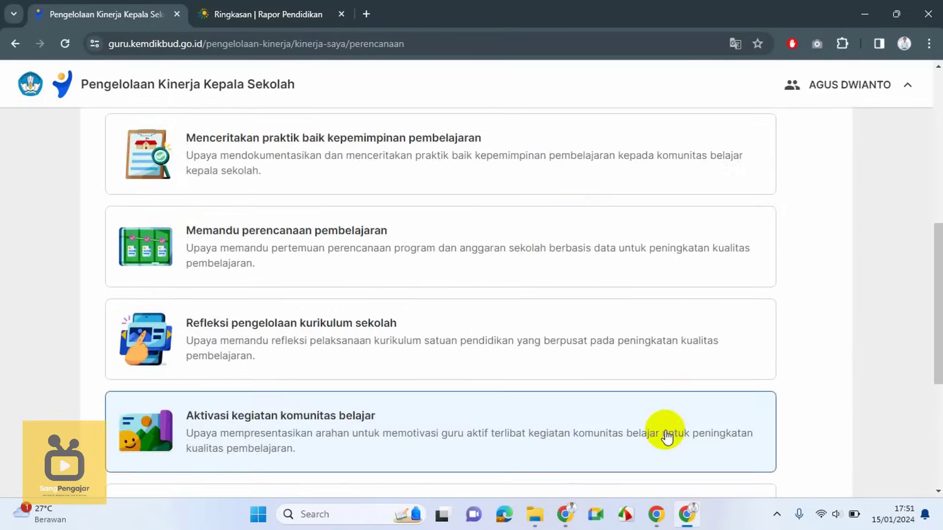
pyautogui.scroll(5, 614, 408)
pyautogui.scroll(-4, 567, 385)
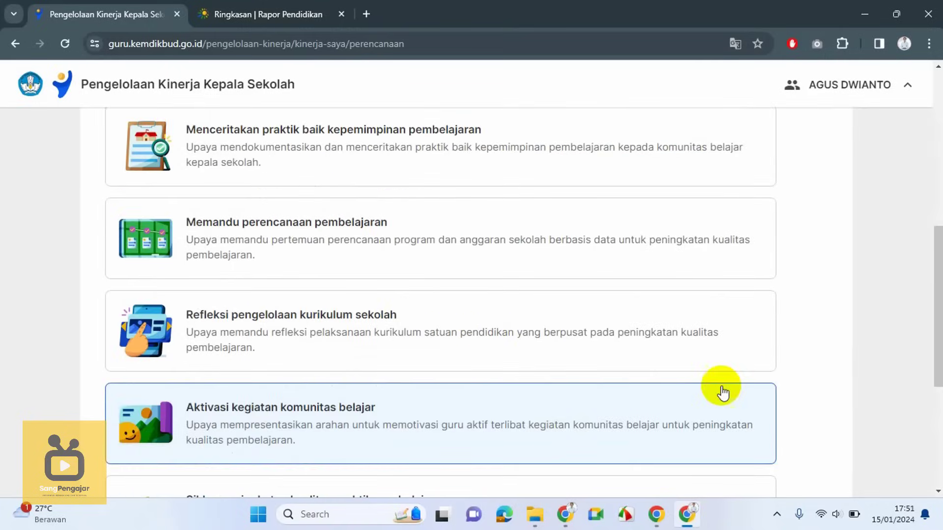
pyautogui.scroll(-3, 722, 391)
pyautogui.scroll(-3, 723, 392)
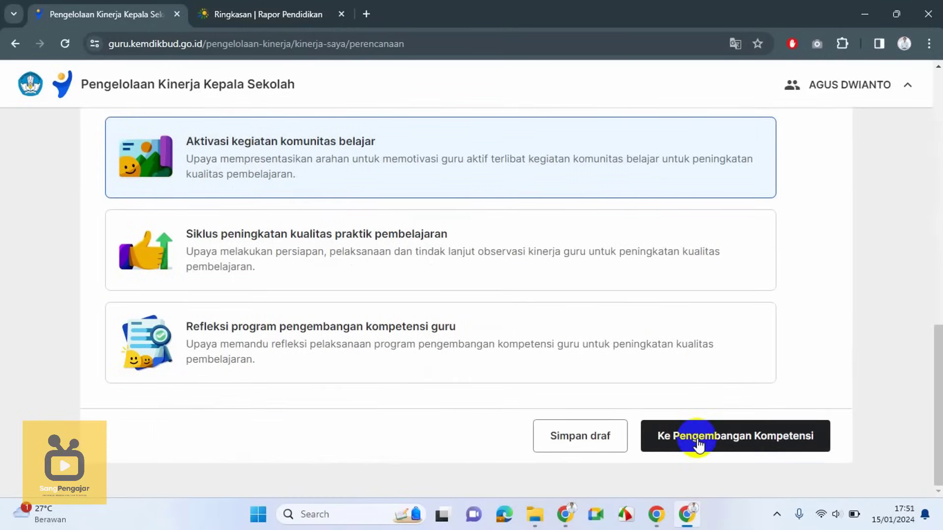
pyautogui.click(679, 434)
pyautogui.scroll(-10, 592, 333)
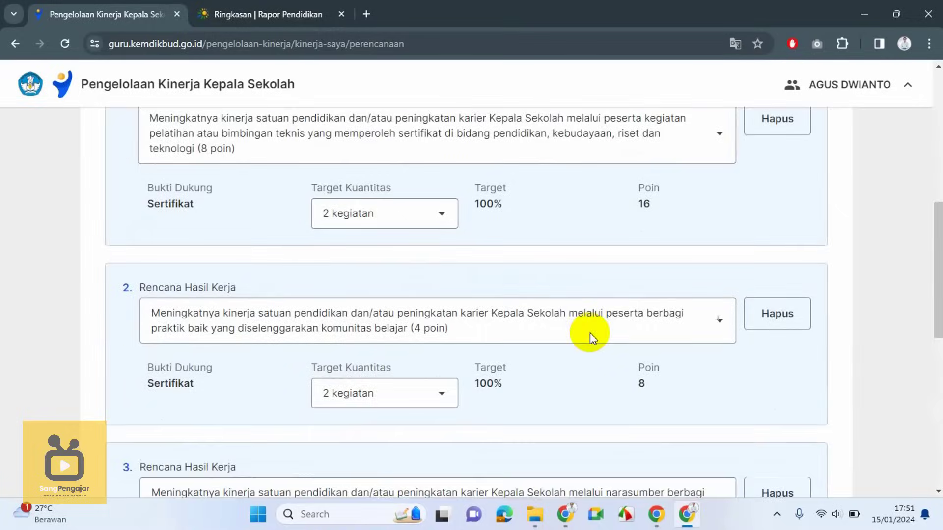
pyautogui.scroll(-5, 591, 345)
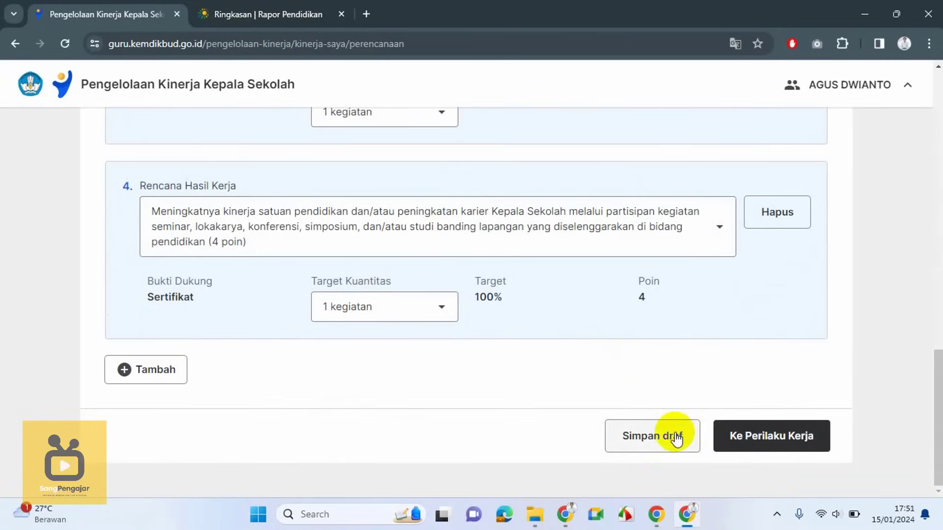
# Continue to the Perilaku Kerja section, check its filled aspects down to Kolaboratif, and save the plan as a draft
pyautogui.click(735, 439)
pyautogui.scroll(-20, 618, 366)
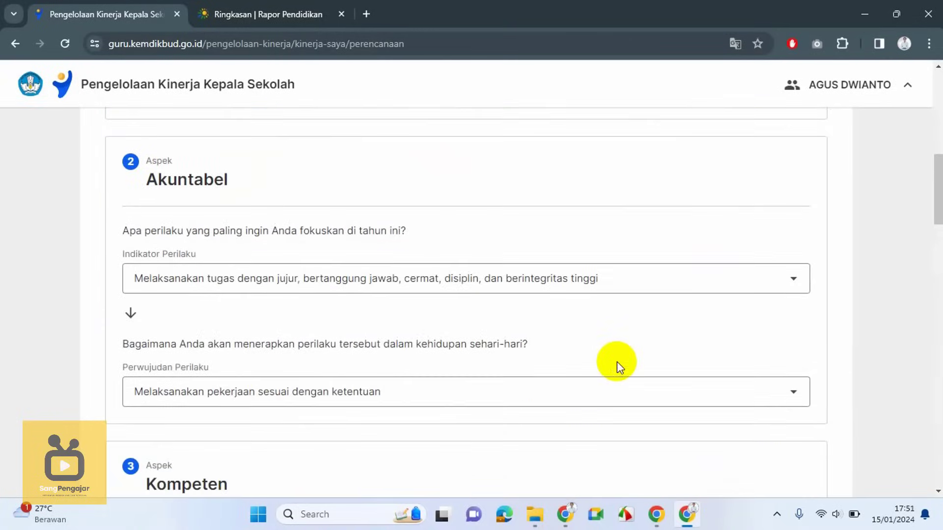
pyautogui.scroll(-5, 617, 361)
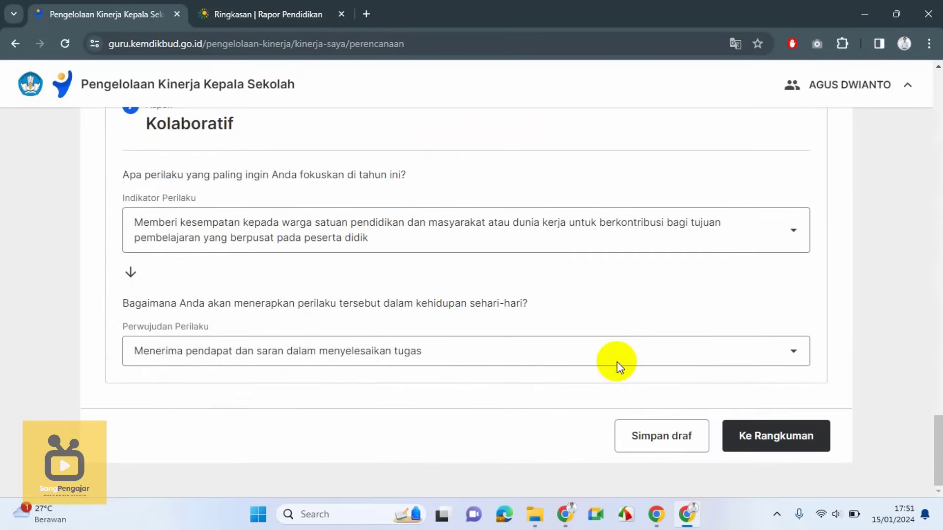
pyautogui.click(656, 442)
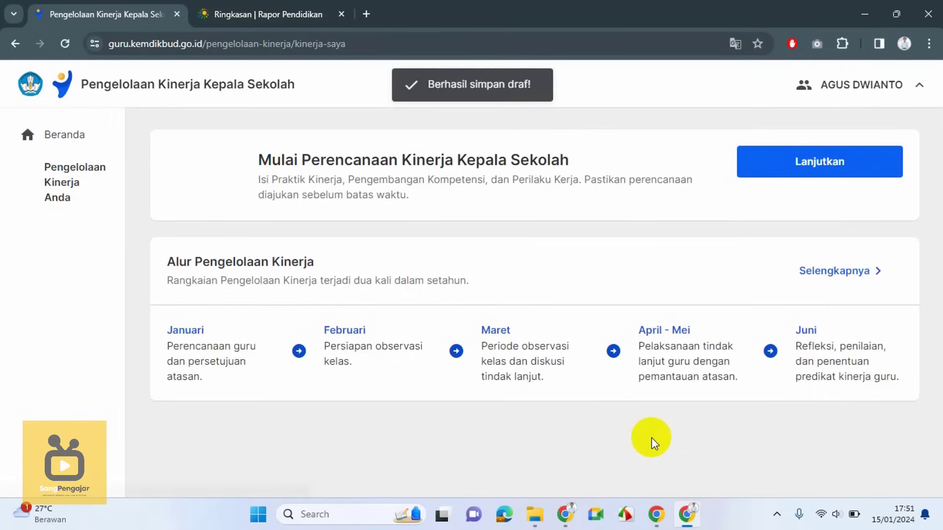